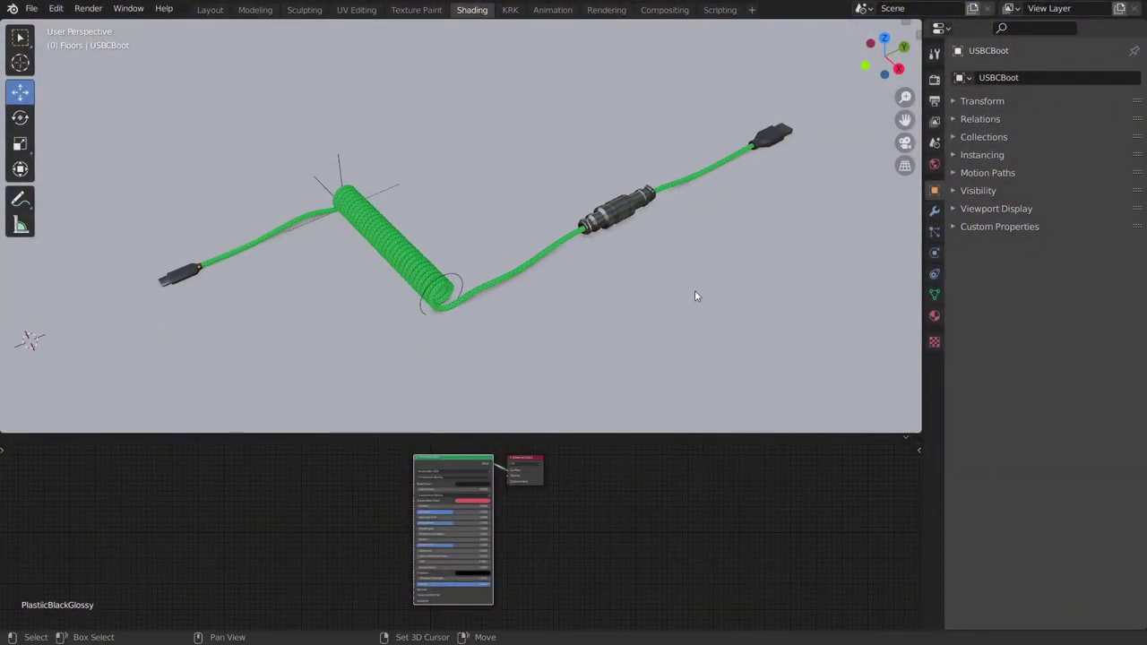
shift+middle_drag(695, 290, 676, 252)
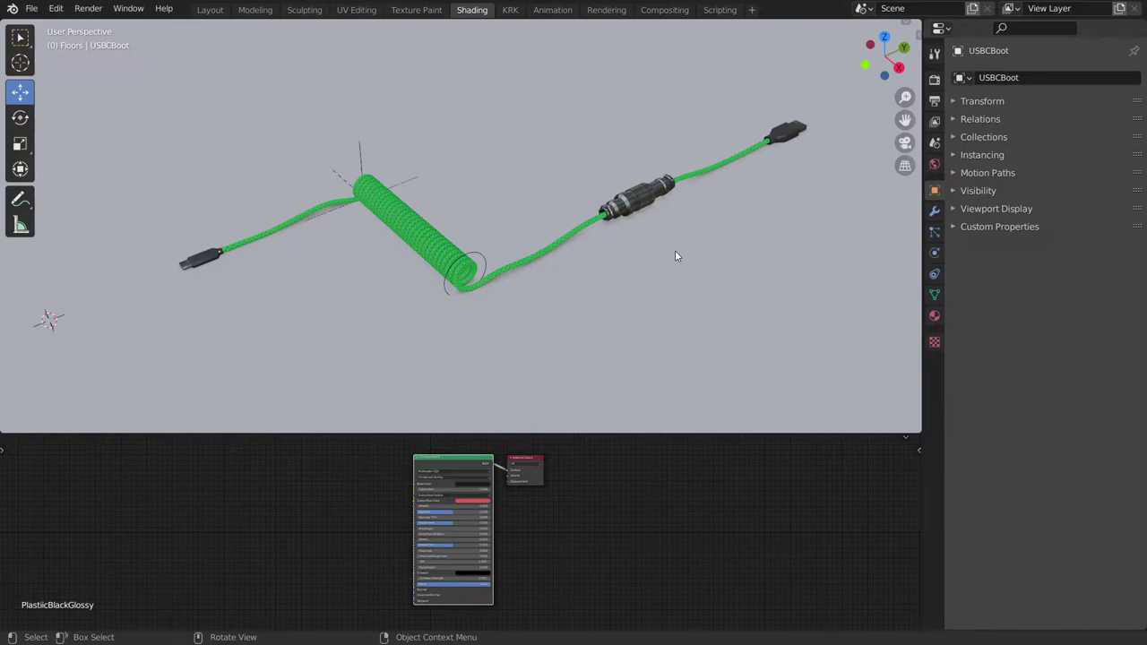
mouse_move(630, 254)
middle_down()
mouse_move(694, 241)
mouse_move(627, 256)
mouse_move(638, 252)
mouse_move(604, 232)
mouse_move(636, 243)
middle_up()
scroll(630, 257, up, 3)
scroll(604, 231, down, 2)
middle_drag(439, 211, 482, 209)
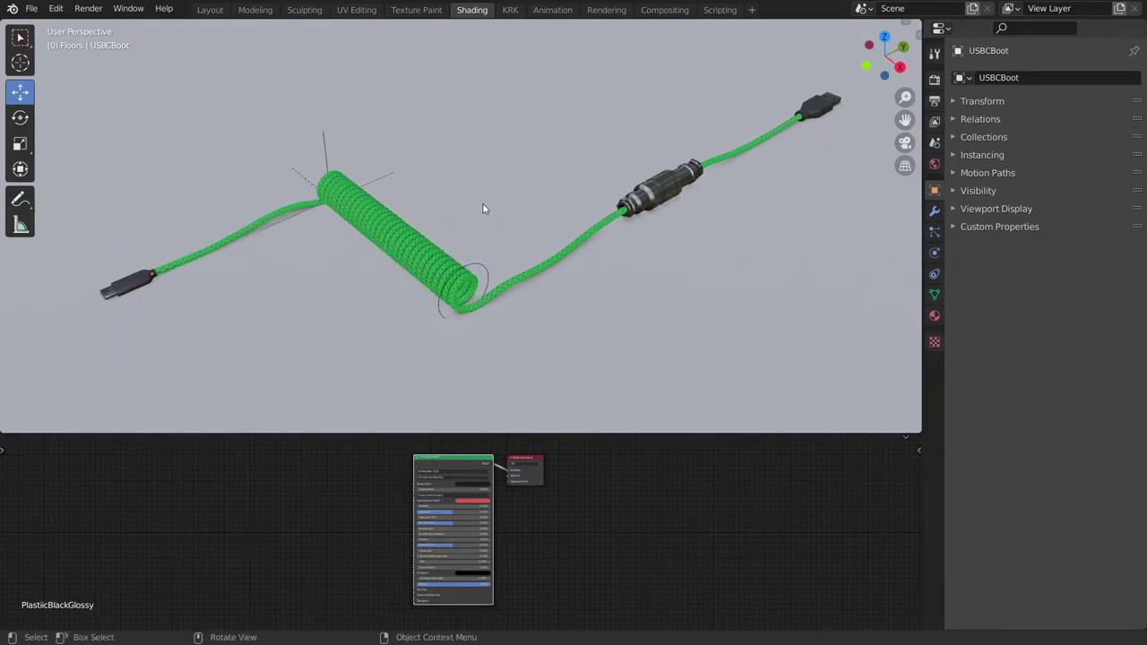
shift+middle_drag(455, 172, 482, 175)
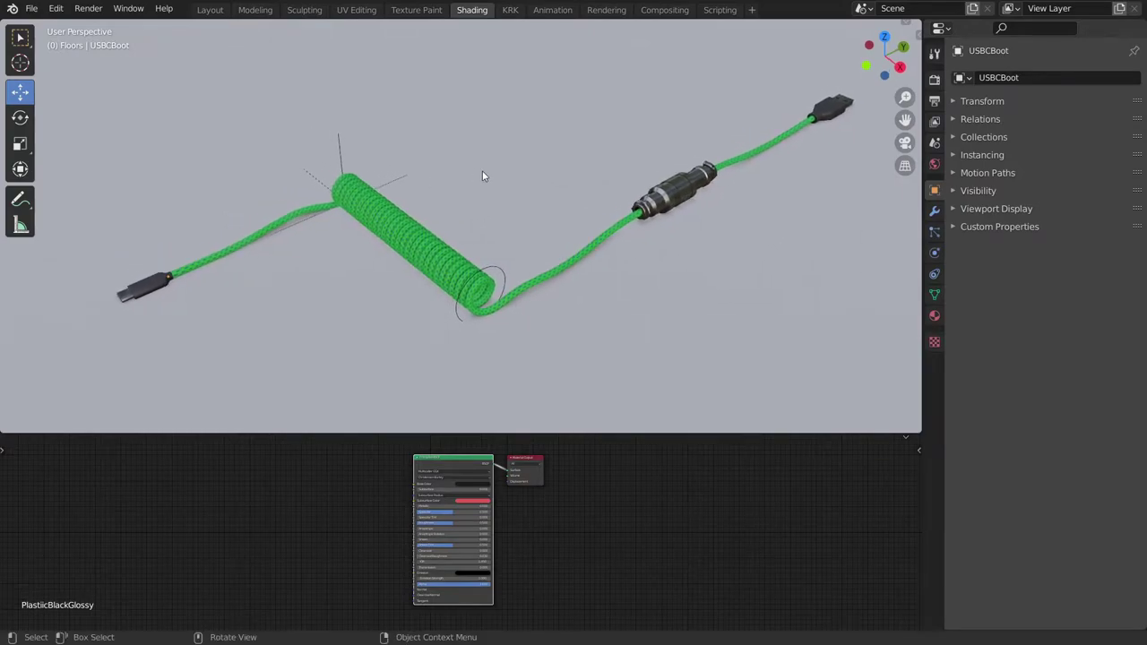
click(338, 161)
middle_drag(489, 132, 515, 188)
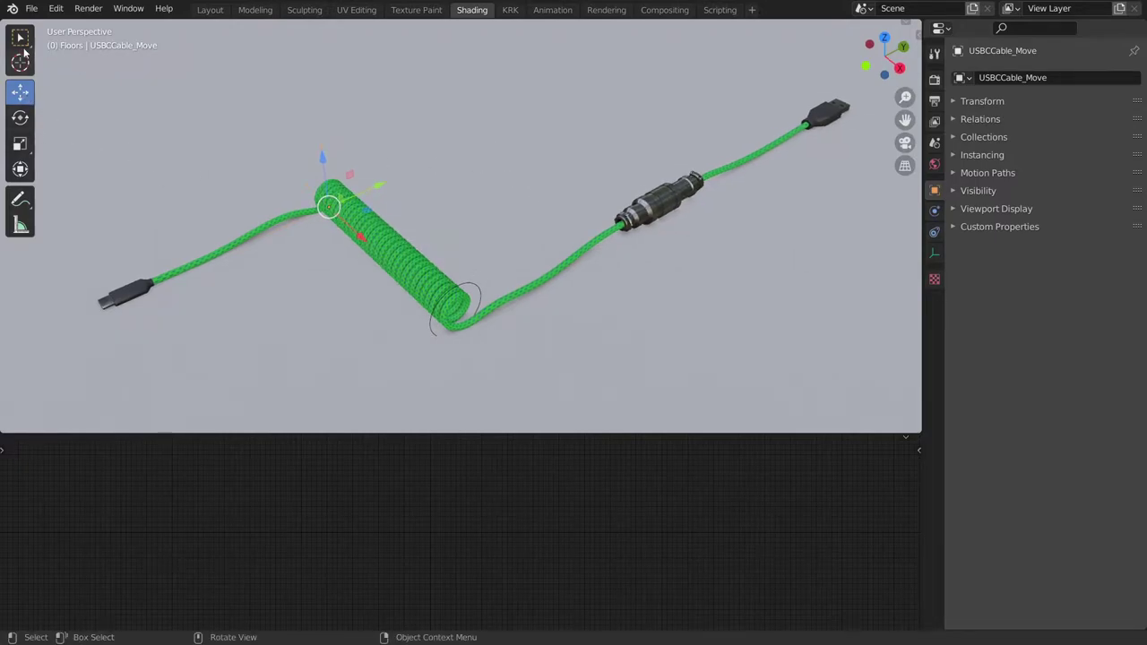
middle_drag(372, 134, 374, 150)
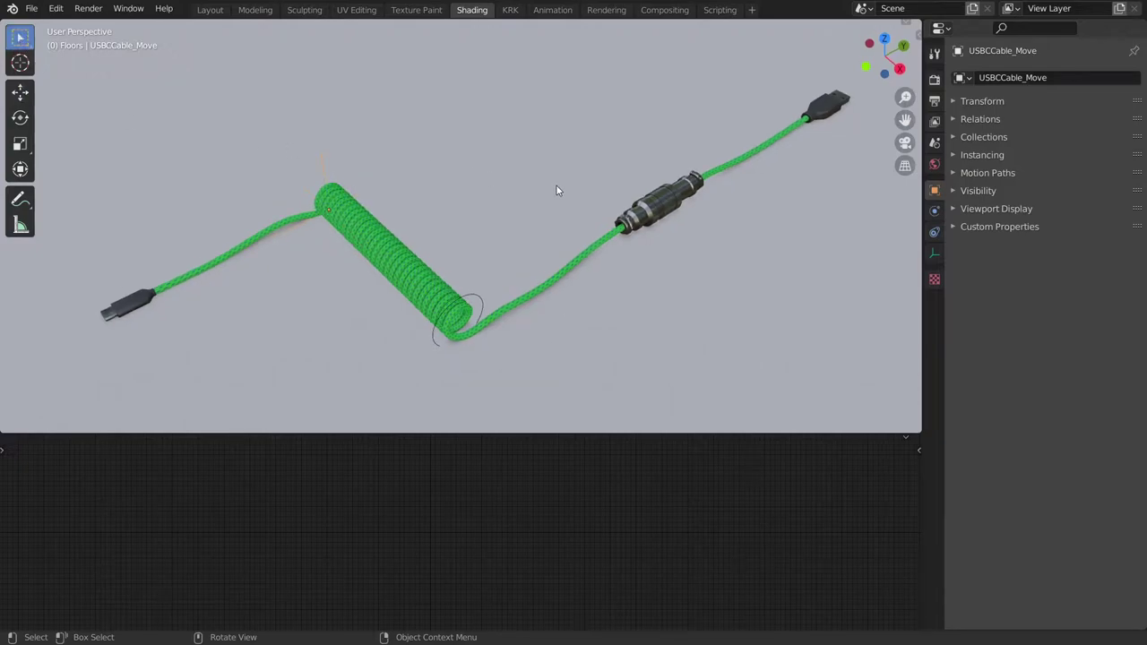
key(g)
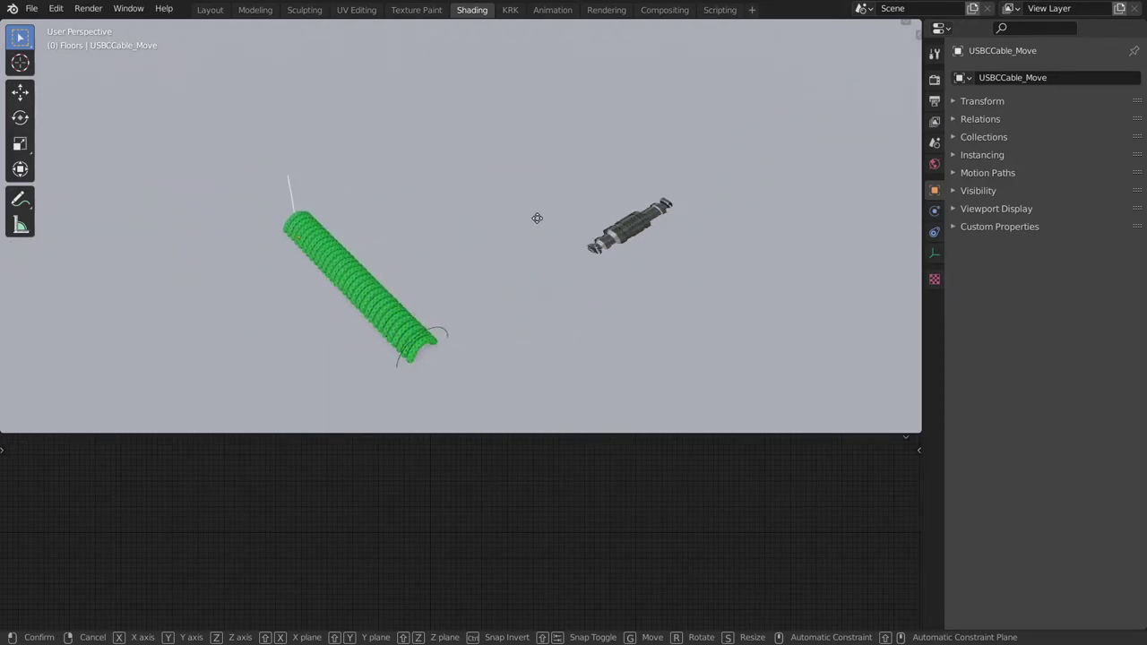
key(shift+z)
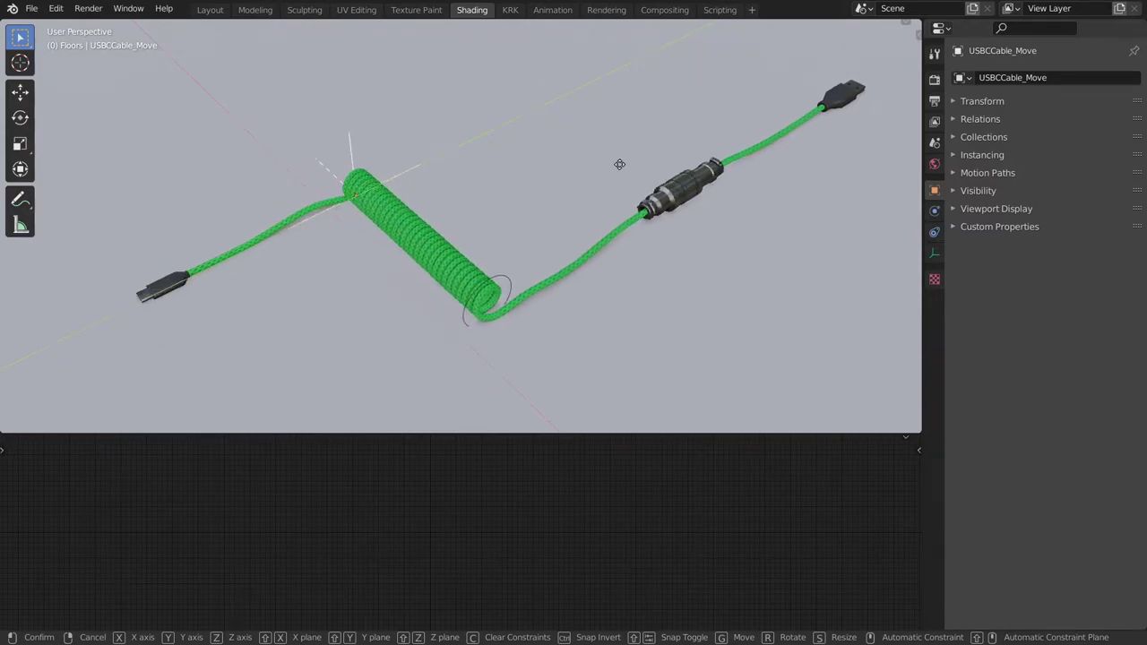
right_click(678, 153)
Move the USBCCable_Coil control at the coil's end by about -2.07 mm X, -0.5 mm Y and 0.87 mm Z
middle_drag(643, 205, 631, 195)
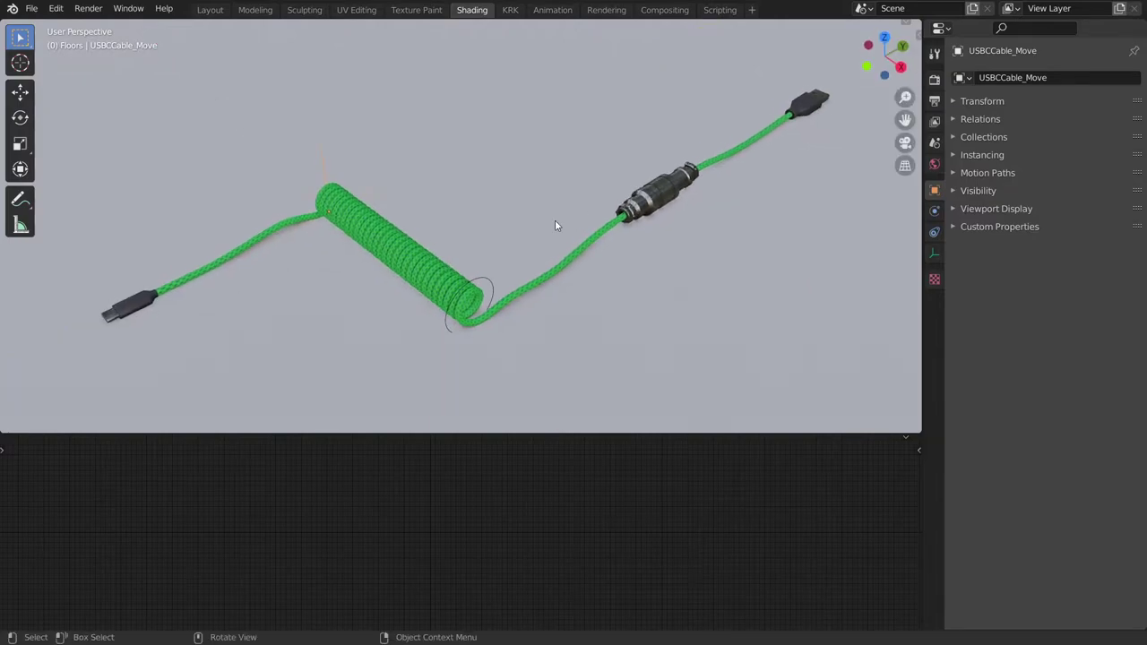
shift+middle_drag(528, 221, 619, 192)
middle_drag(610, 240, 623, 220)
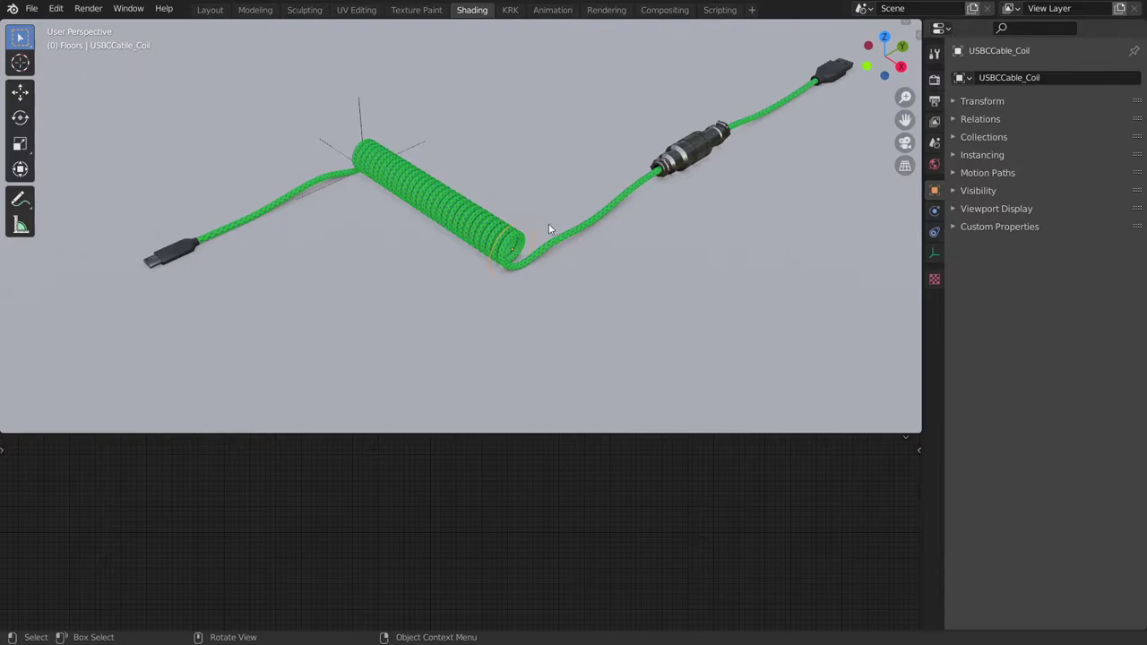
scroll(568, 248, up, 3)
middle_drag(548, 223, 597, 238)
scroll(598, 236, down, 2)
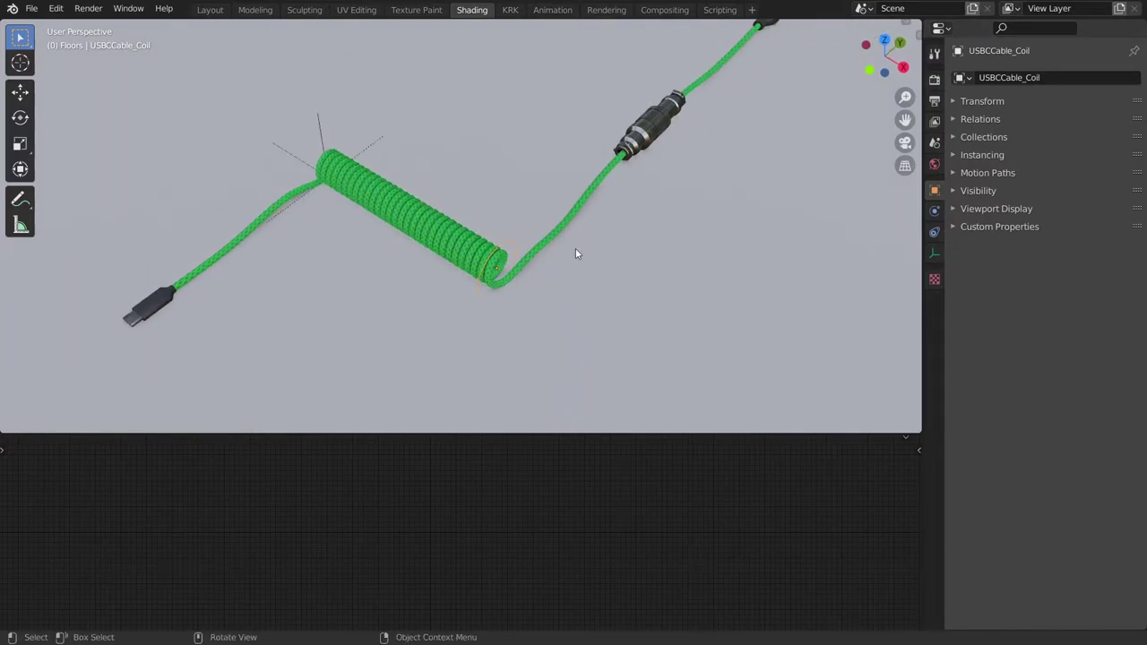
key(g)
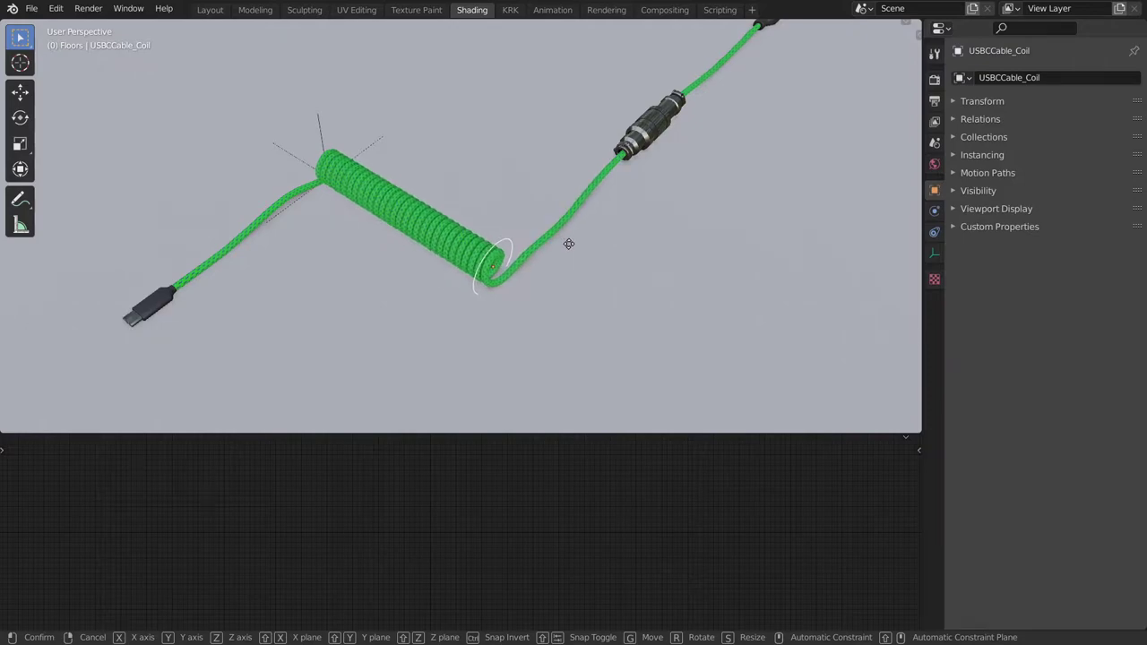
click(568, 243)
Rotate the USBCCable_Coil control 5.33° about the view's Z axis
middle_drag(568, 244, 629, 215)
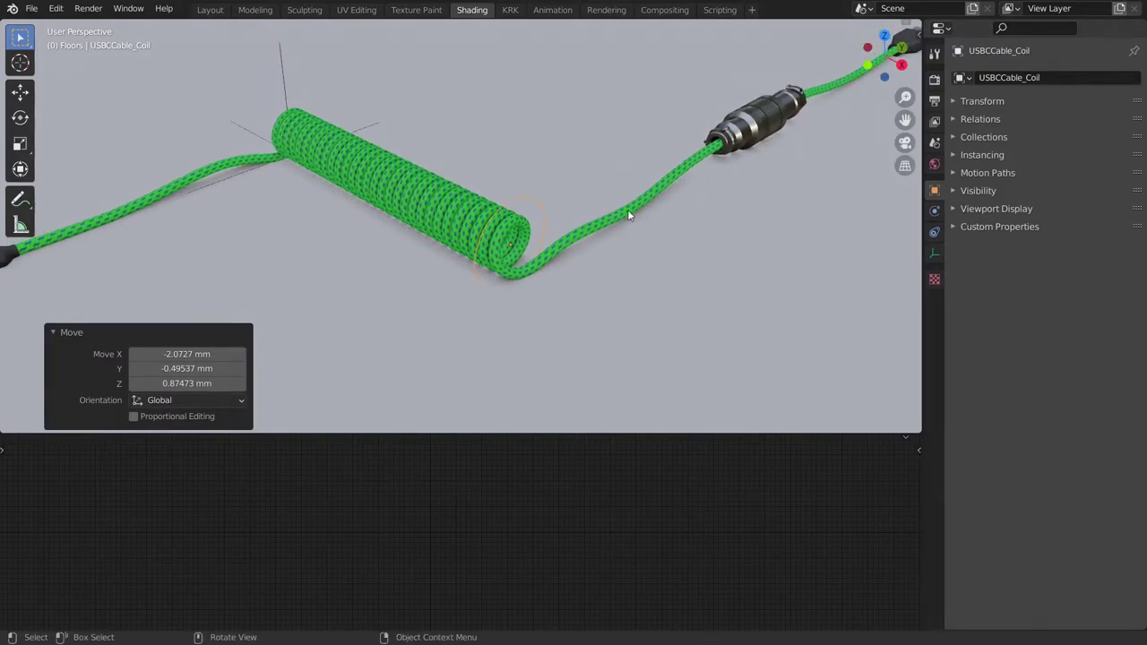
key(r)
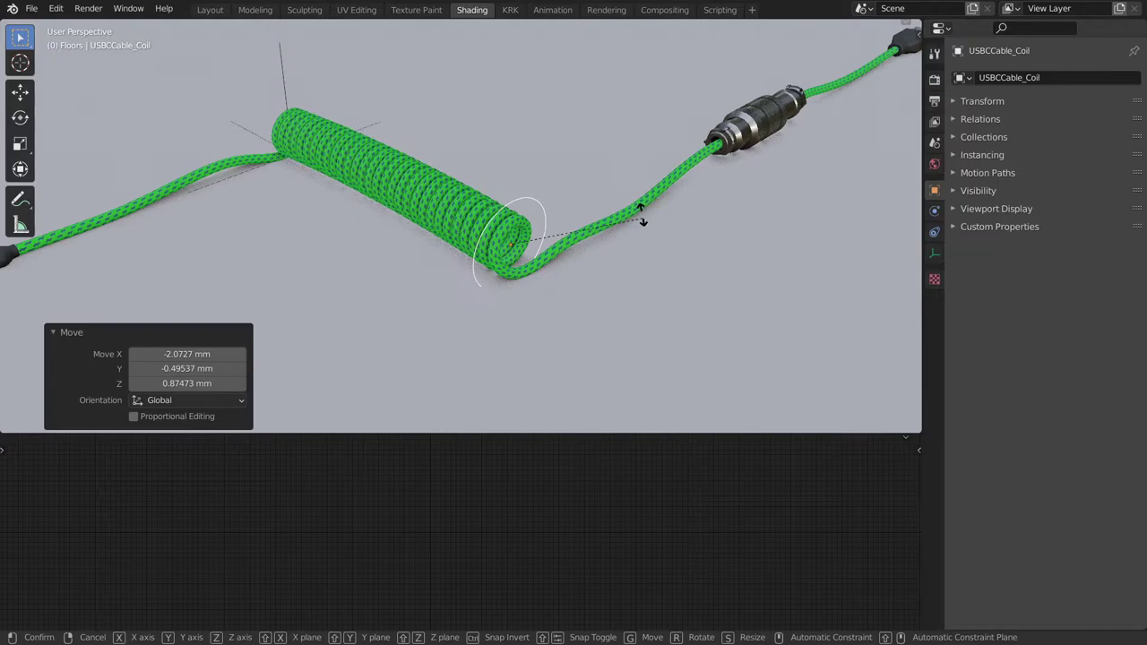
click(639, 199)
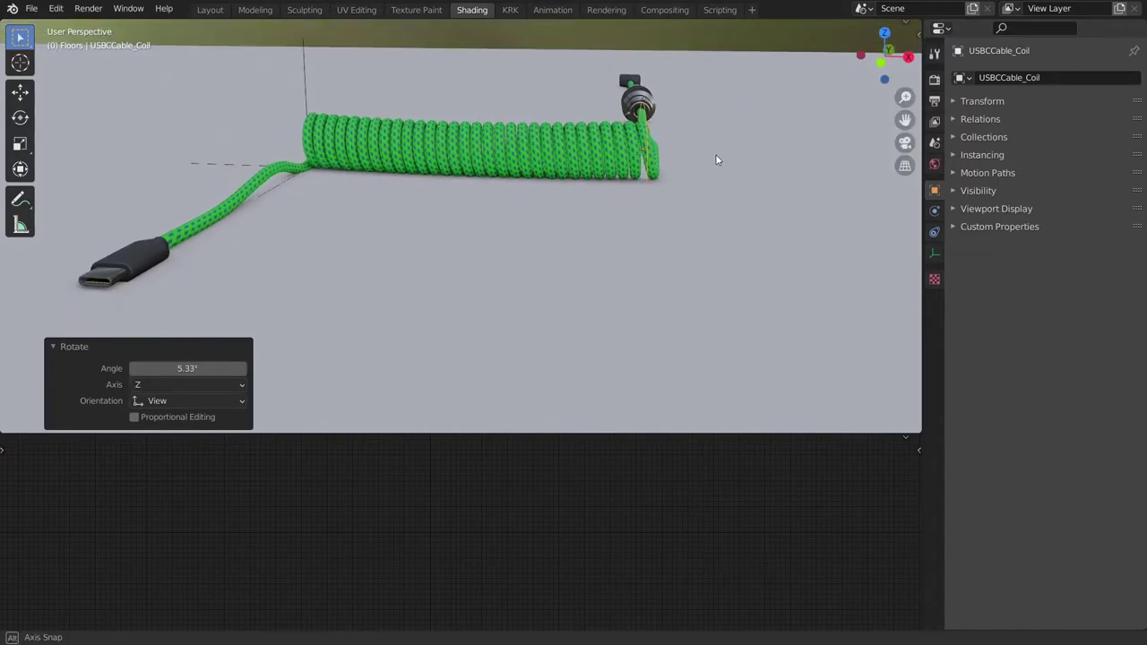
Select the GX connector and examine its Limit Location constraint settings, collapsing them when finished
scroll(641, 199, down, 3)
middle_drag(641, 207, 663, 219)
click(594, 232)
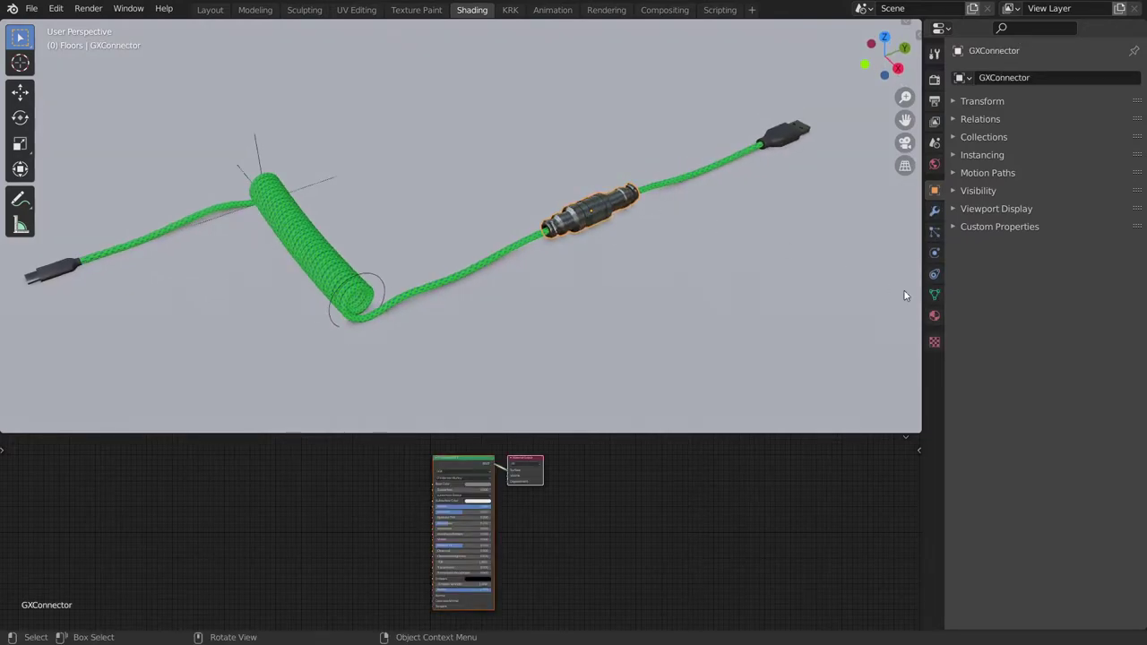
click(935, 295)
click(935, 274)
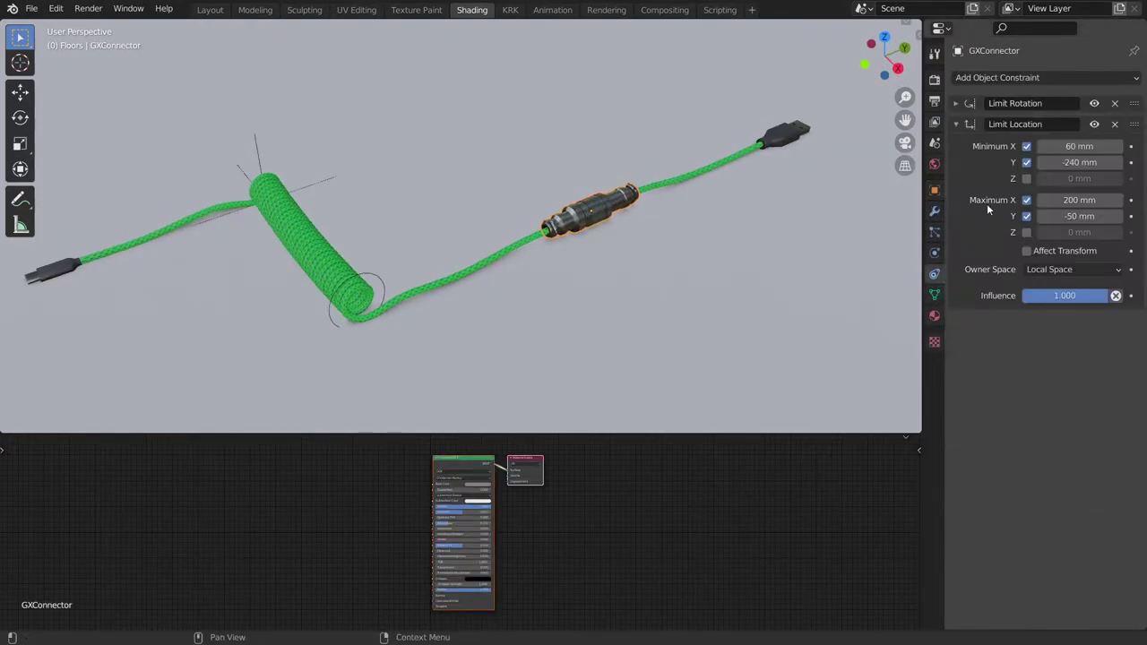
click(955, 124)
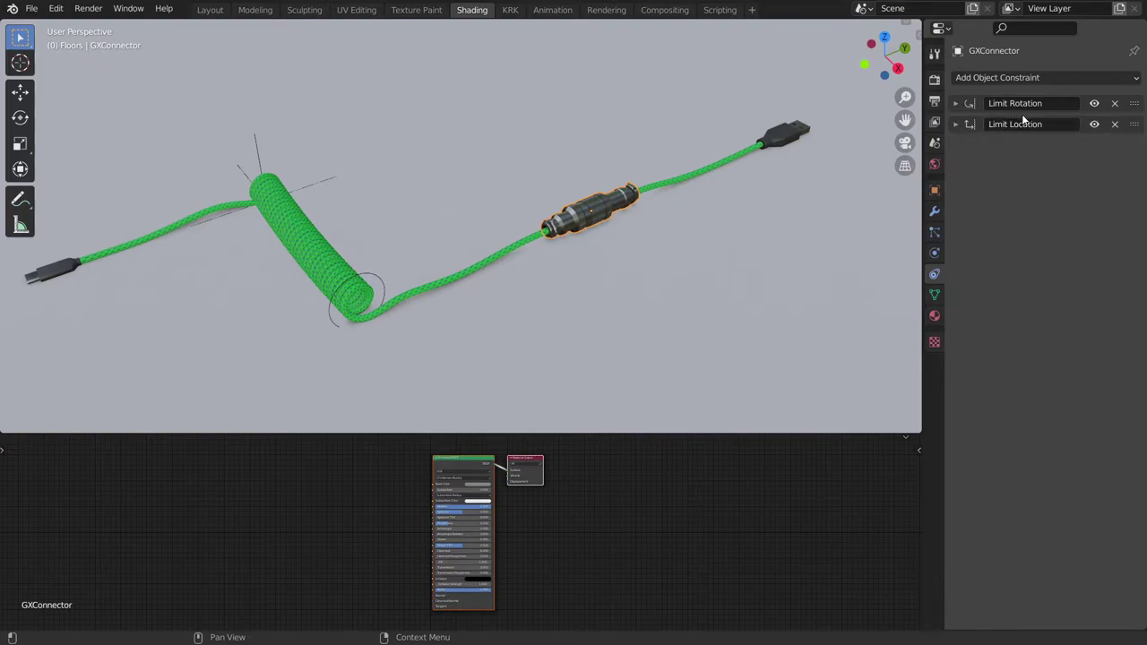
Move the GX connector freely by about -13.9 mm X, -11.1 mm Y and 6.4 mm Z
mouse_move(673, 194)
middle_down()
mouse_move(673, 212)
mouse_move(685, 212)
middle_up()
key(g)
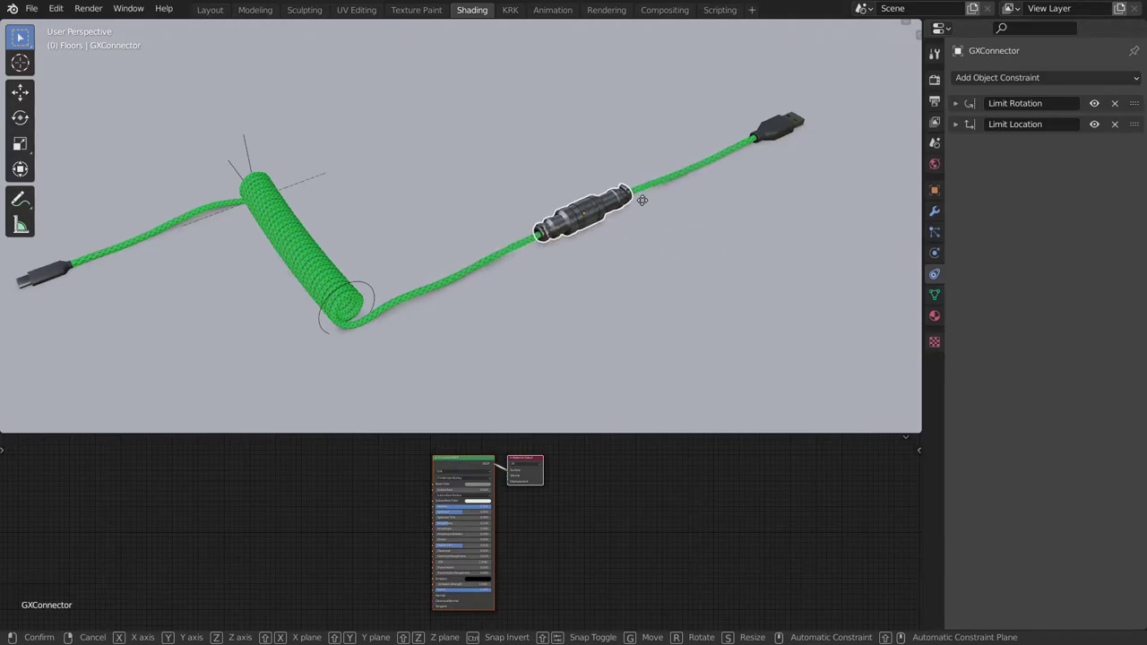
click(615, 184)
key(r)
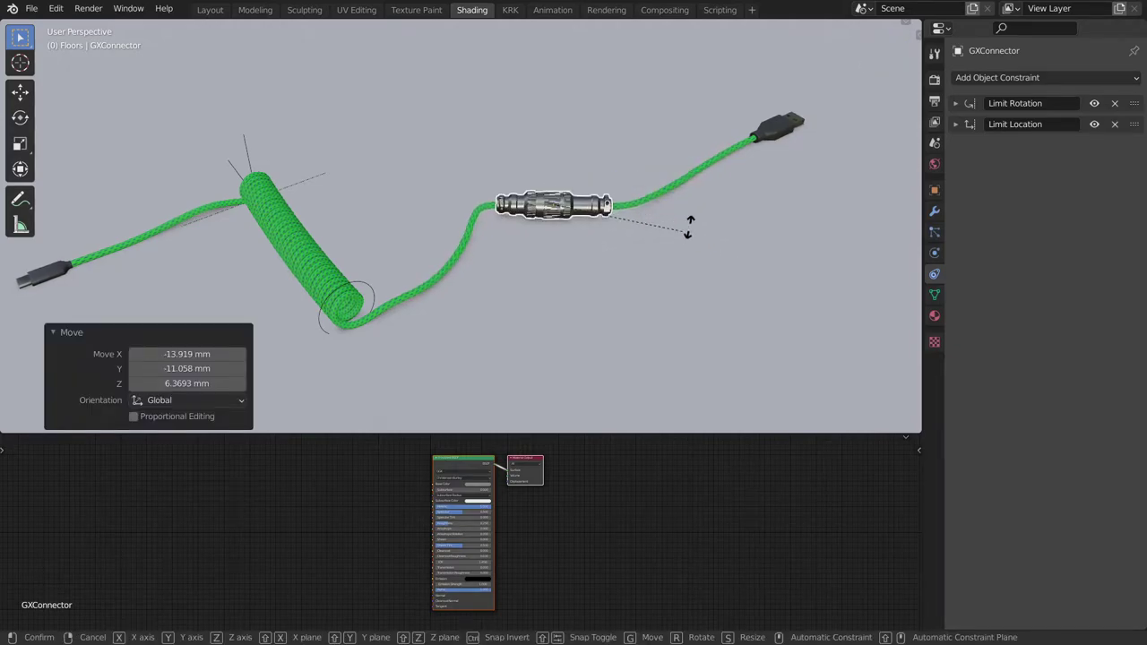
key(z)
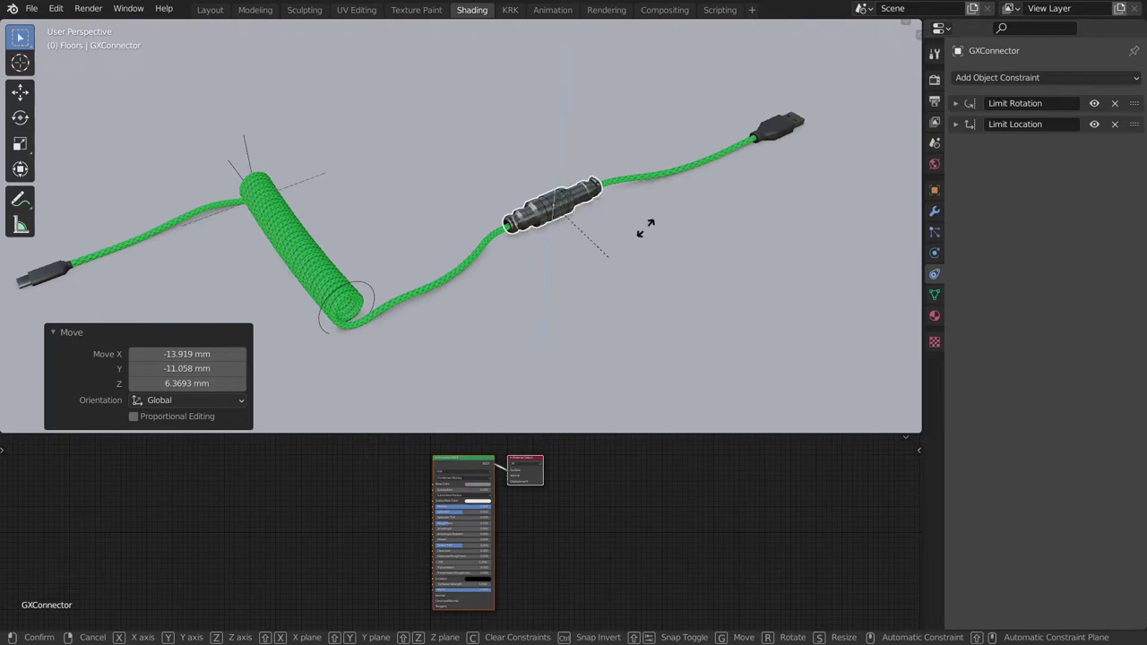
right_click(667, 206)
Rotate the GX connector about 103° around the view's Z axis and readjust its angle to follow the cable
middle_drag(687, 203, 652, 188)
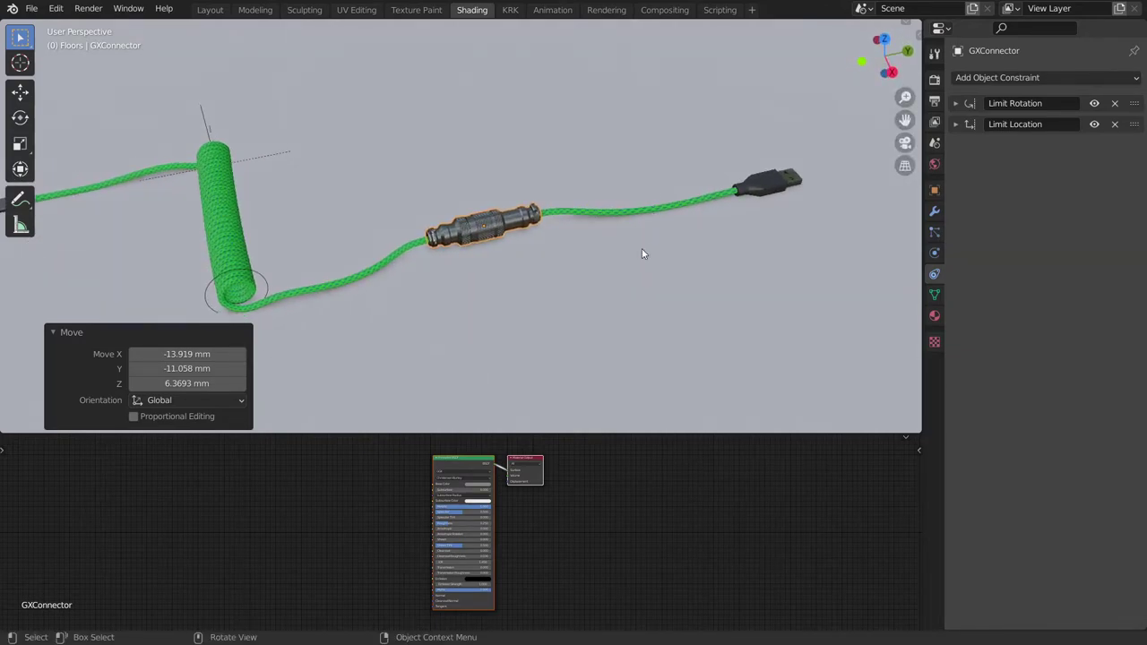
key(r)
click(529, 163)
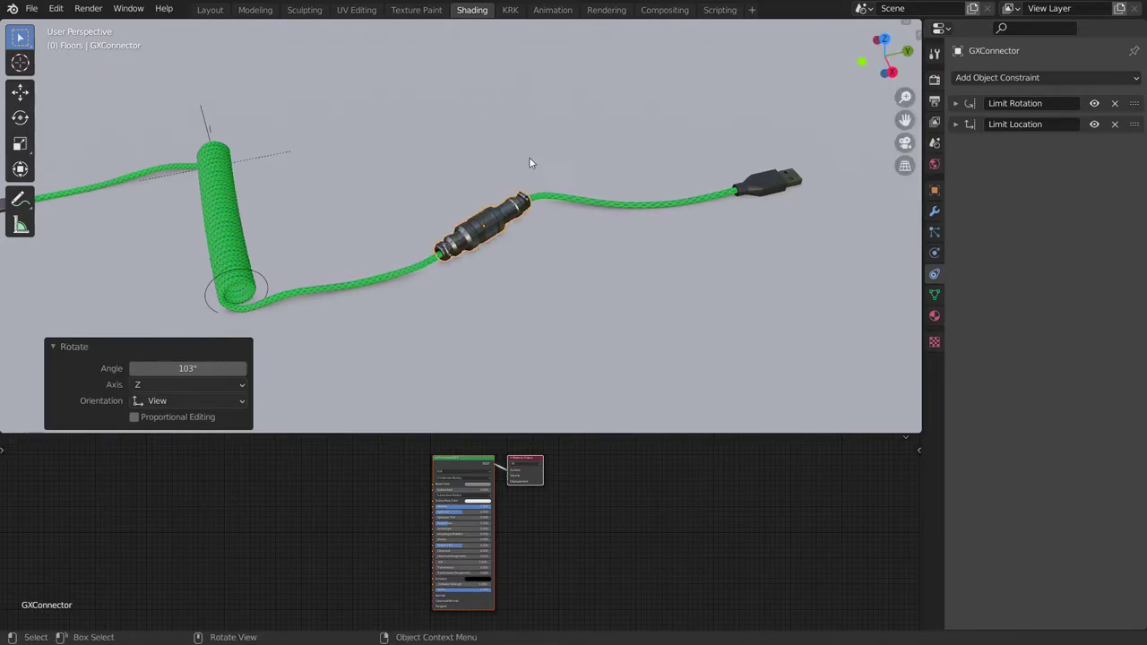
middle_drag(529, 162, 625, 225)
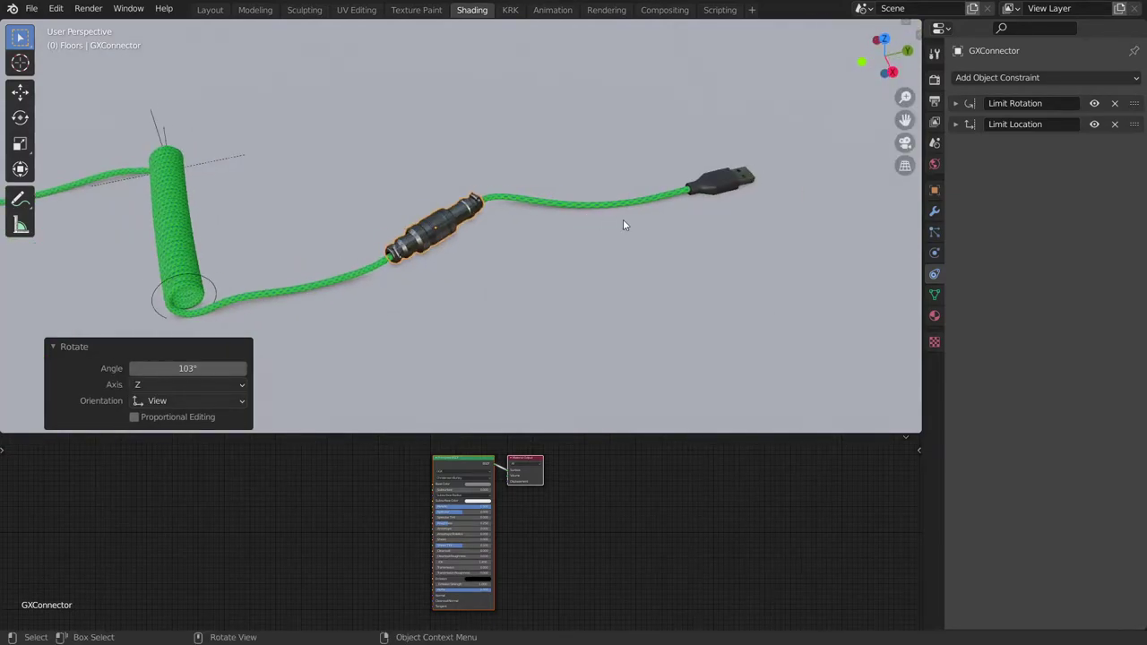
key(r)
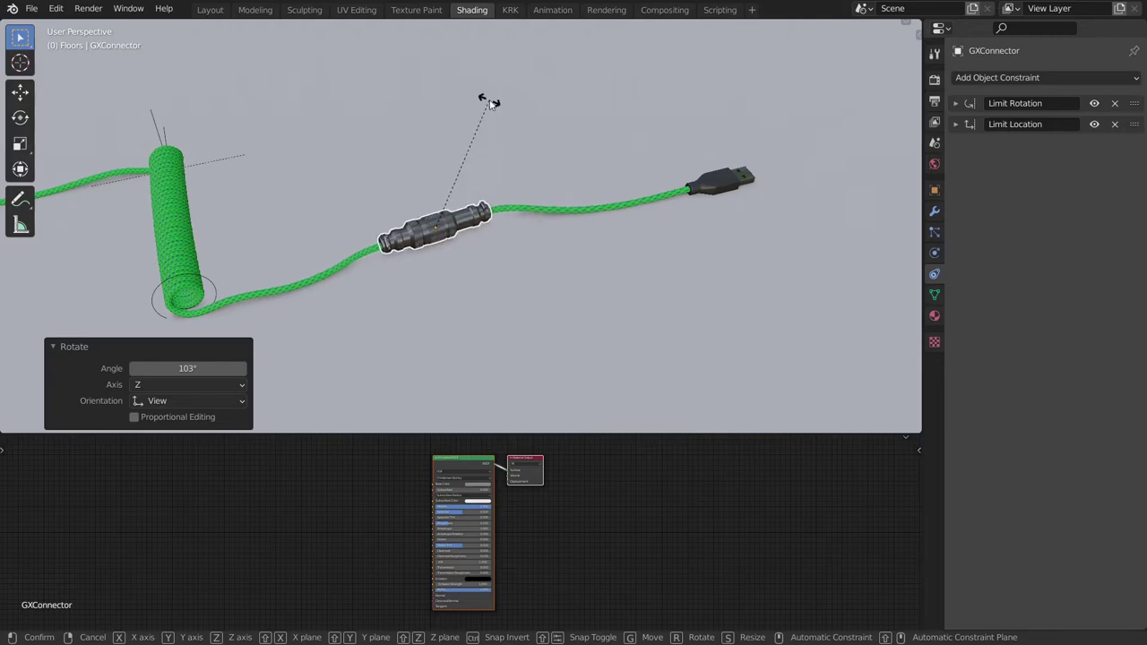
click(486, 98)
middle_drag(486, 98, 619, 259)
click(701, 177)
scroll(615, 256, up, 3)
shift+middle_drag(670, 231, 571, 213)
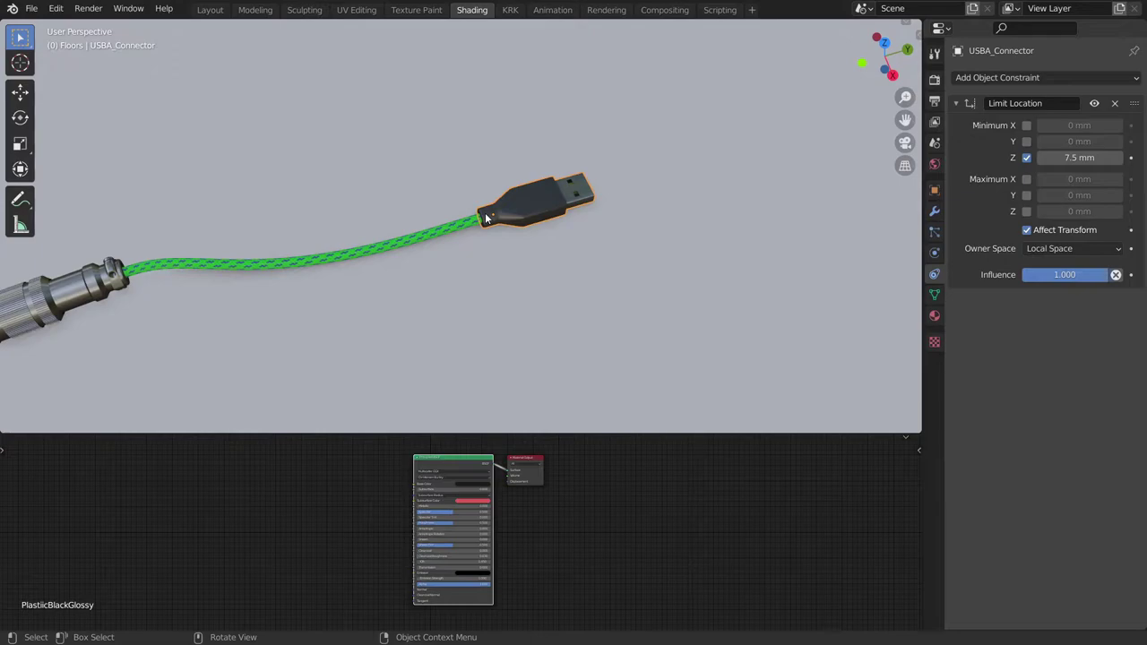
middle_drag(517, 225, 656, 214)
scroll(659, 210, down, 3)
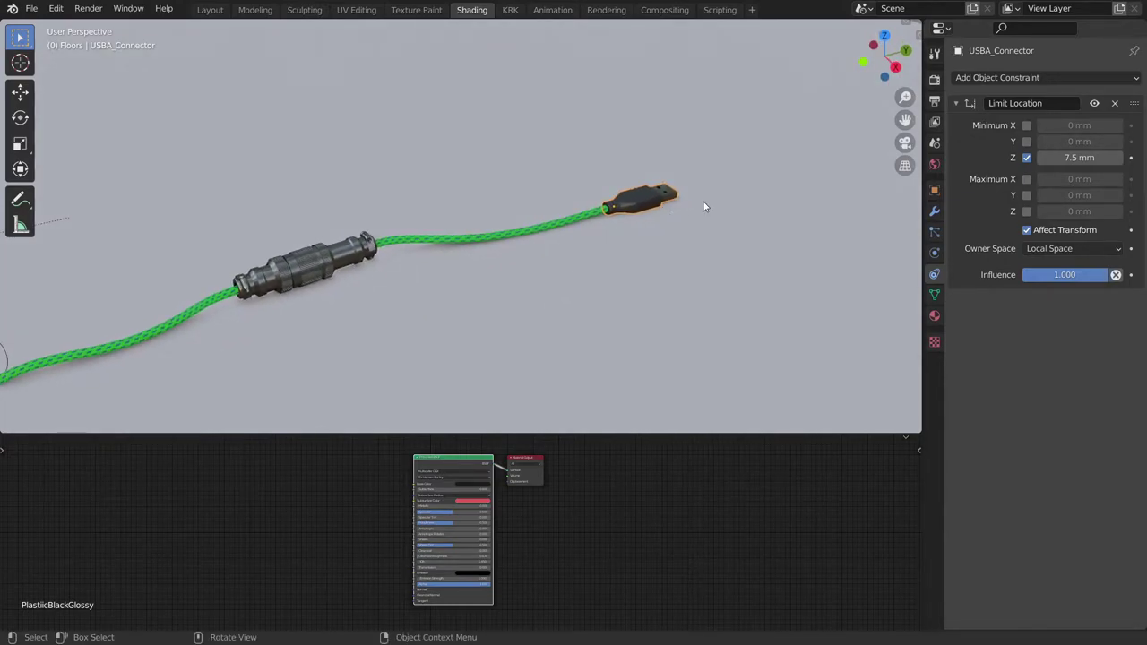
key(g)
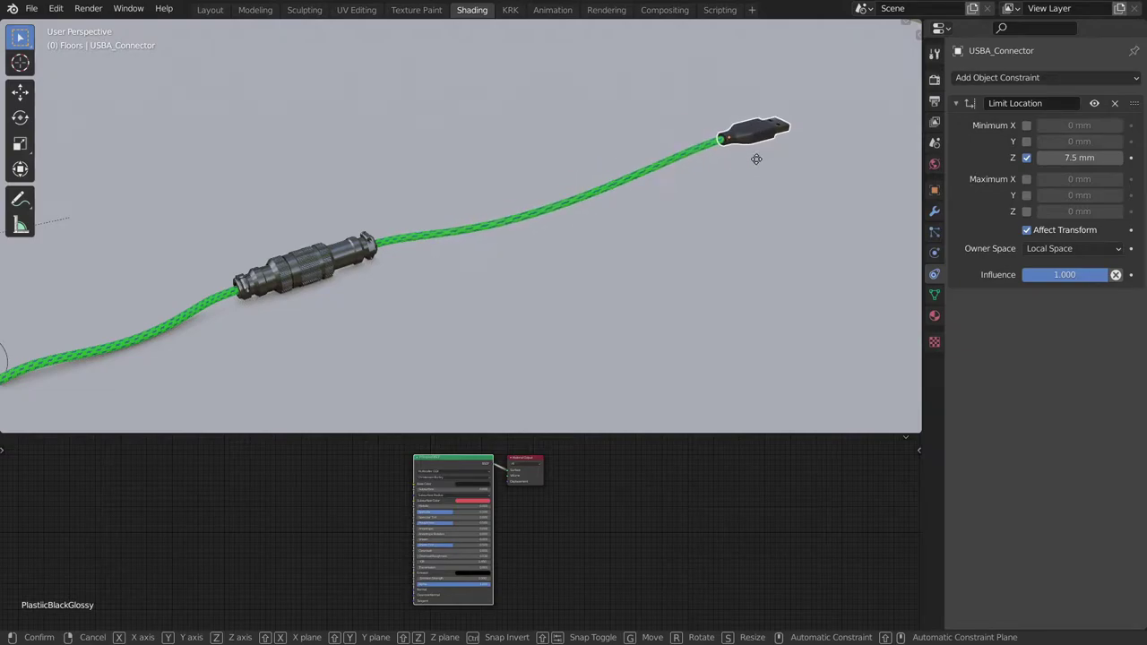
right_click(762, 160)
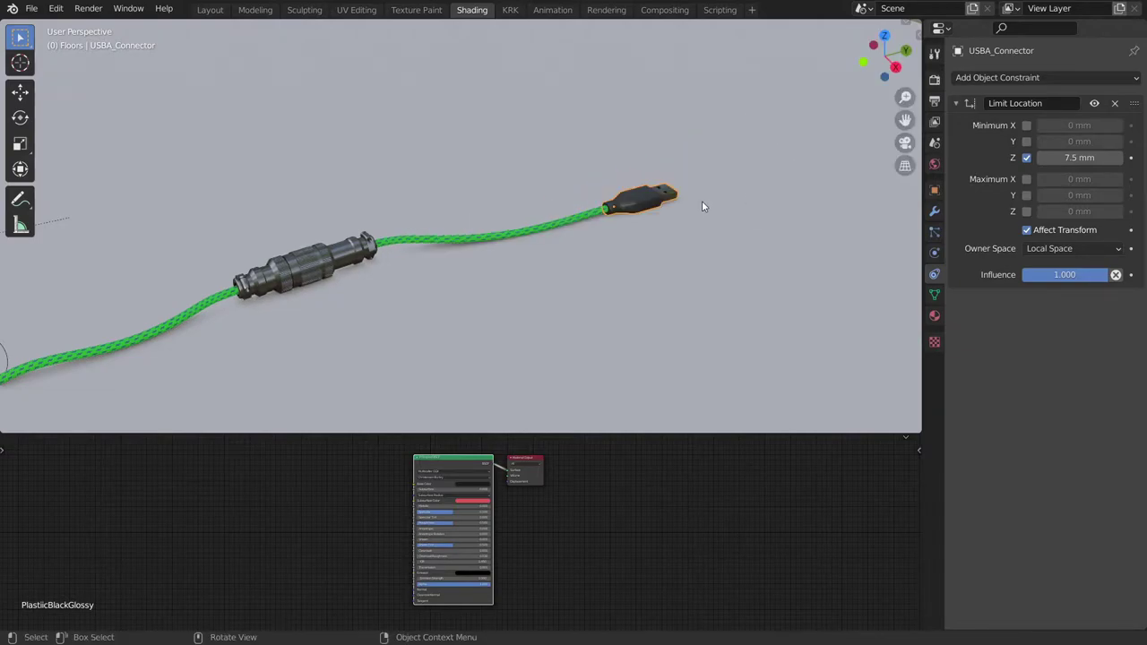
scroll(701, 202, down, 4)
shift+middle_drag(417, 244, 815, 202)
scroll(433, 221, up, 6)
click(397, 208)
middle_drag(517, 211, 494, 199)
key(g)
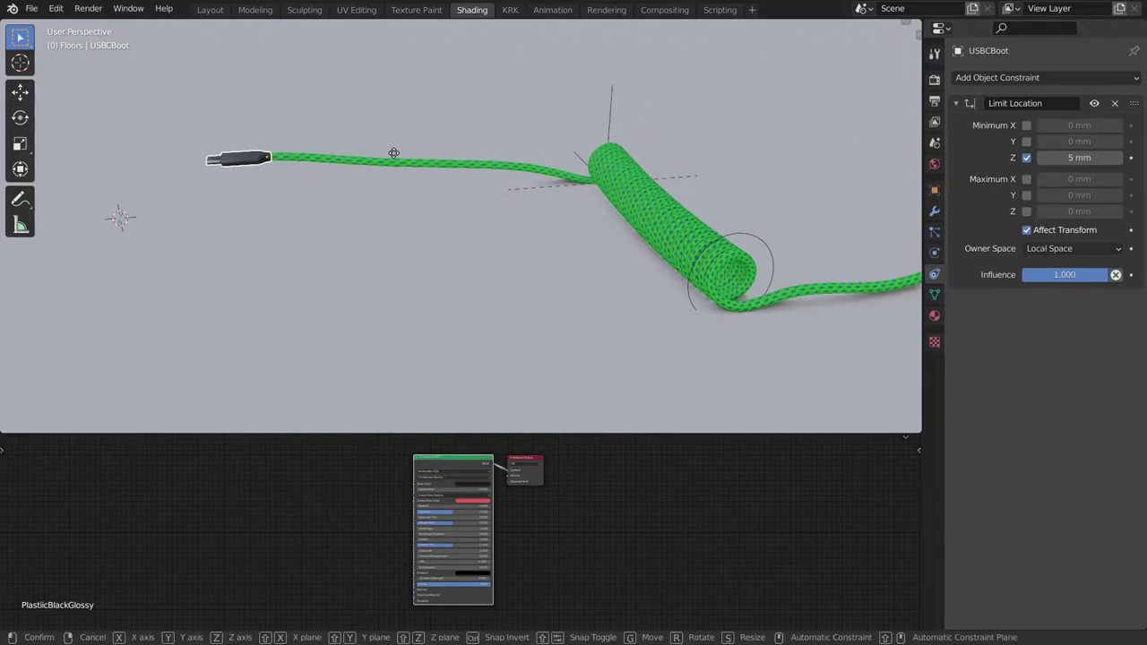
key(Escape)
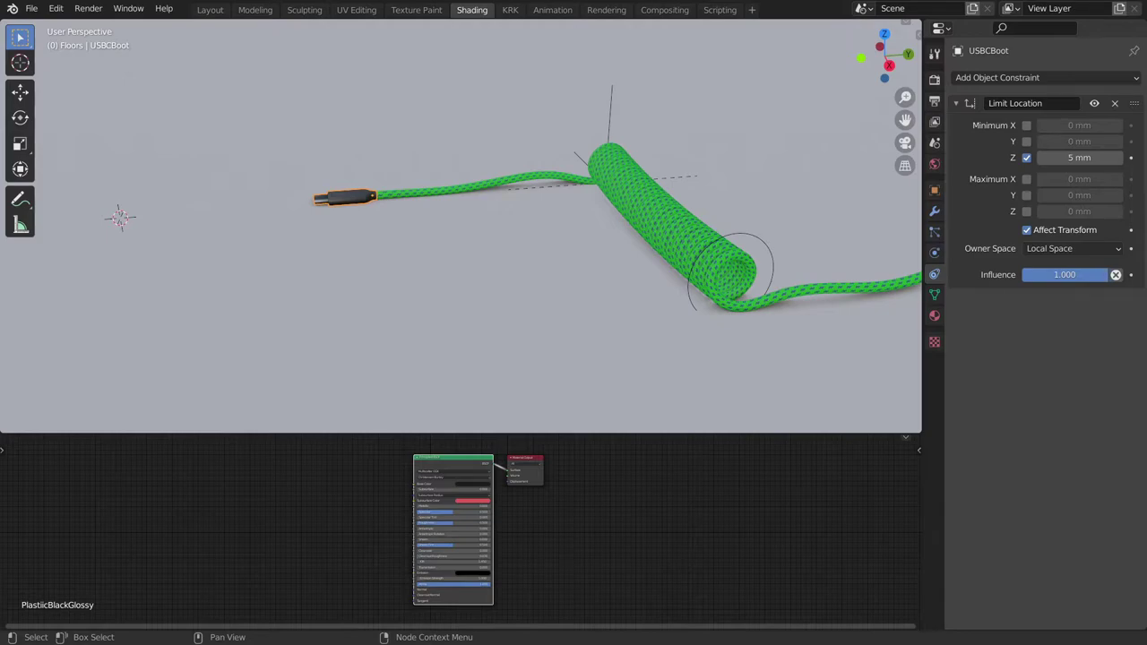
Unhide all objects and move the USB-C connector within the YZ plane up to the keyboard's rear port
key(alt+h)
mouse_move(568, 267)
middle_down()
mouse_move(436, 221)
mouse_move(642, 291)
middle_up()
scroll(602, 280, up, 4)
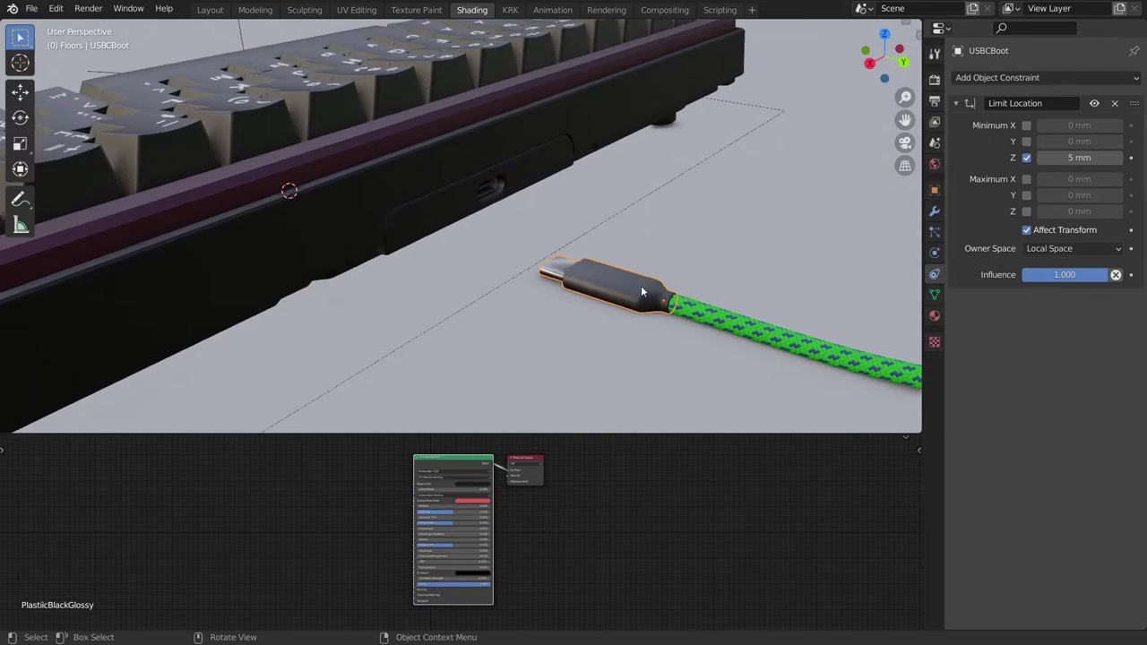
key(shift+x)
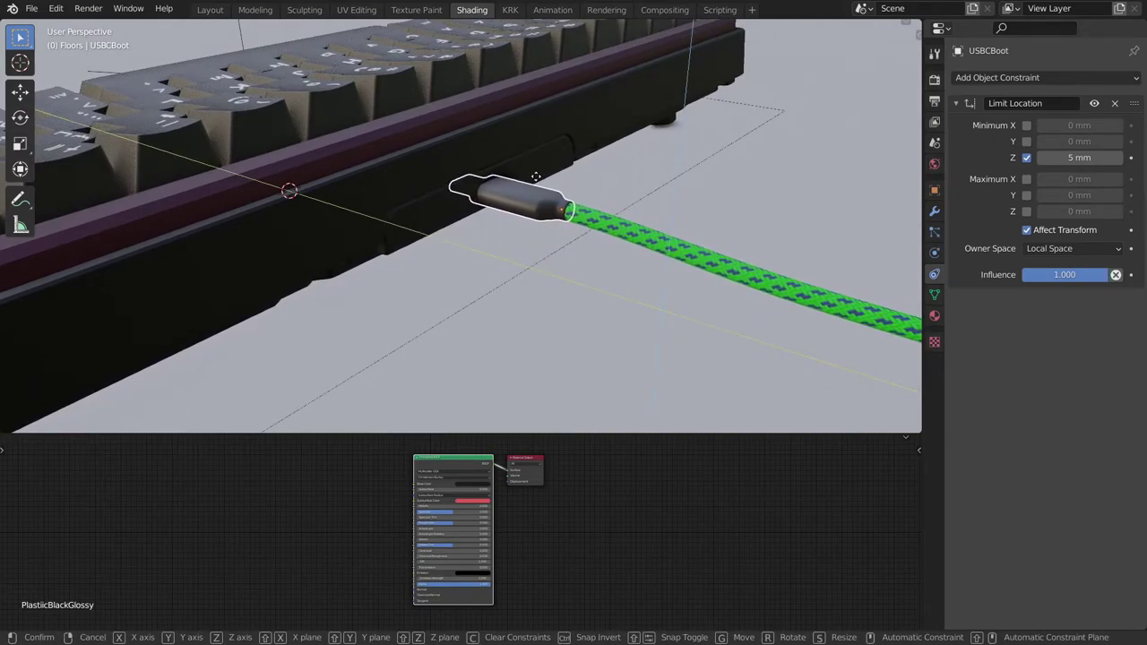
click(539, 176)
Rotate the USB-C connector about 9.45° around the global X axis and adjust its position within the YZ plane at the port
middle_drag(540, 176, 674, 190)
scroll(595, 194, up, 4)
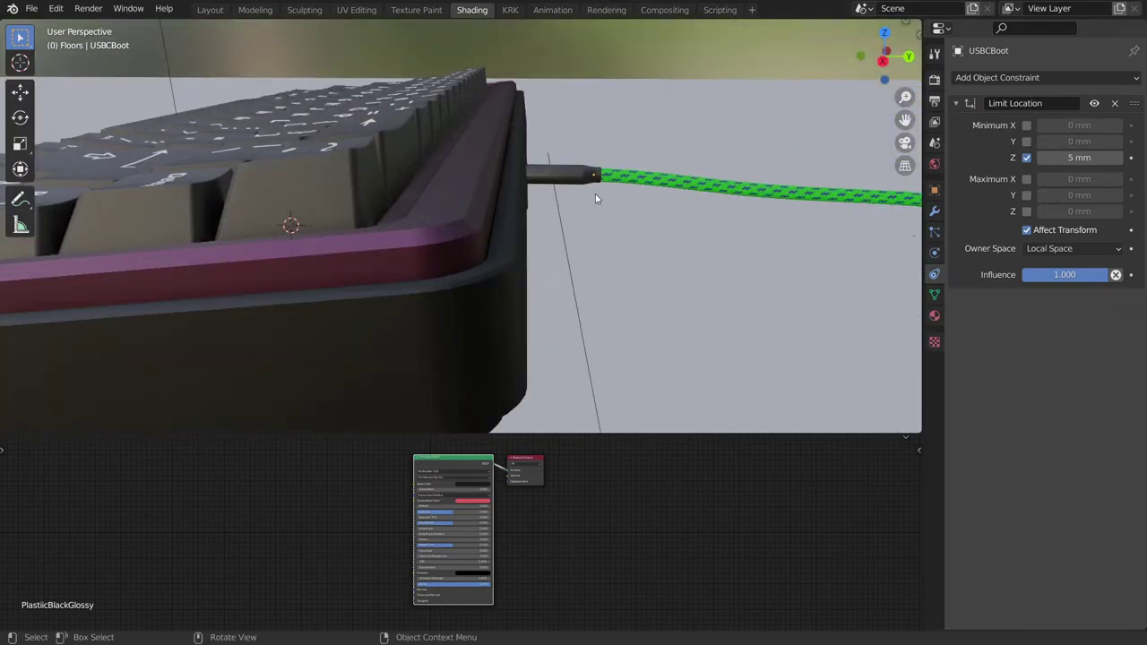
middle_drag(595, 194, 736, 180)
click(576, 170)
key(r)
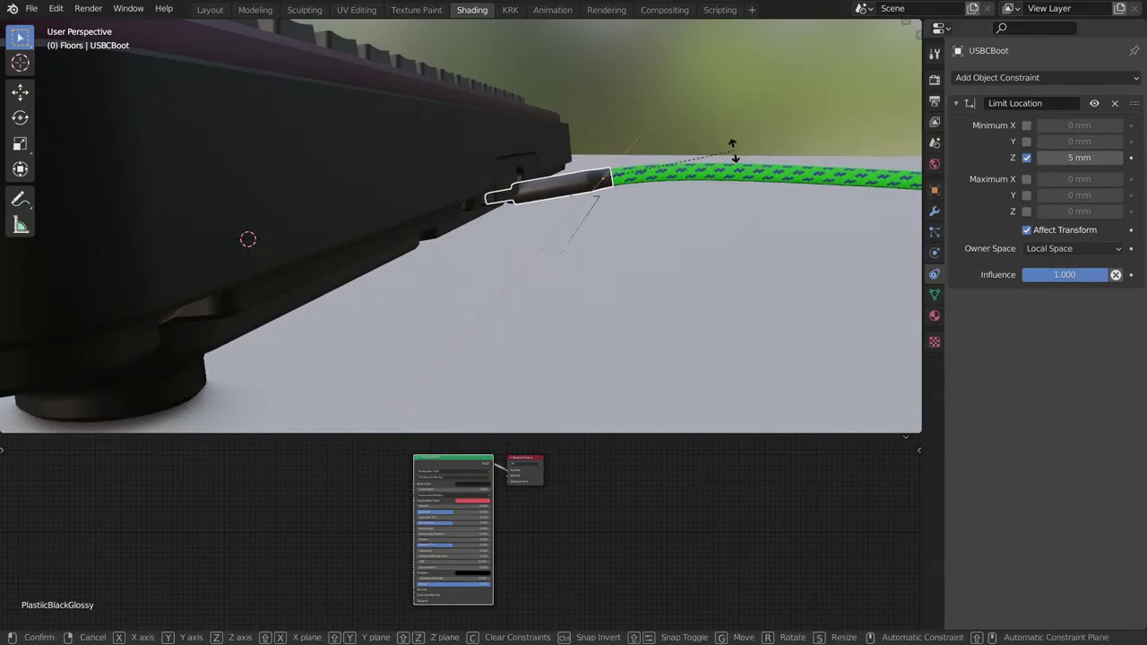
click(735, 154)
key(shift+x)
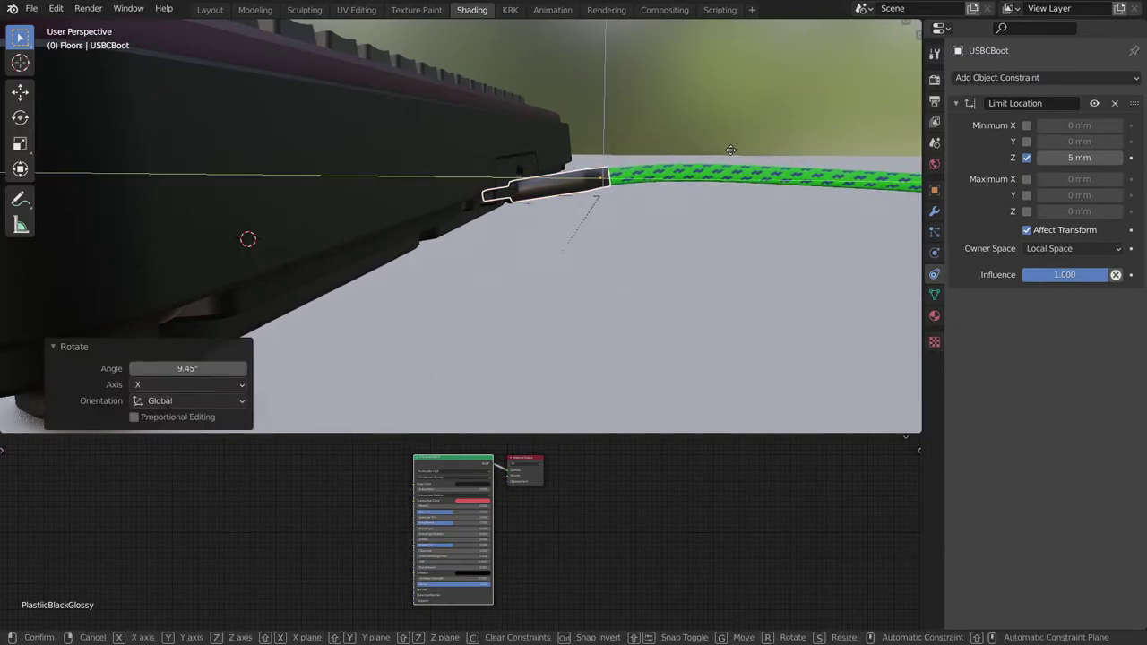
click(727, 140)
Select the cable near the coil and bring its CableMaterial node into clear view in the shader editor
middle_drag(727, 141, 533, 197)
click(536, 206)
shift+middle_drag(662, 194, 450, 198)
scroll(450, 198, down, 2)
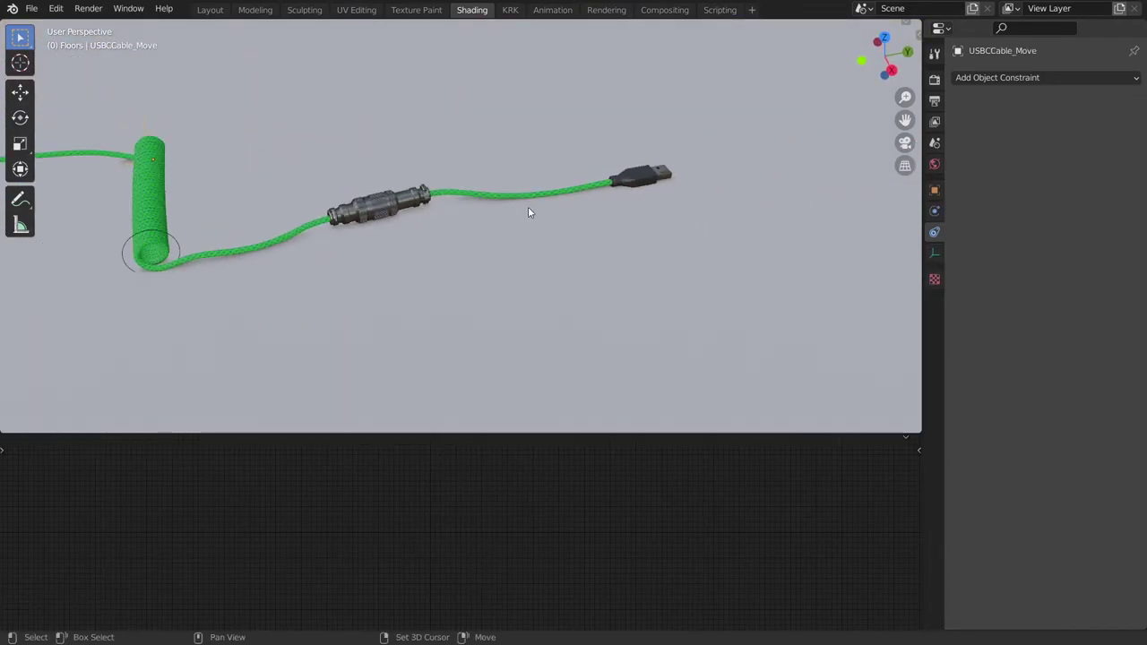
shift+middle_drag(528, 212, 587, 224)
middle_drag(487, 220, 620, 237)
scroll(630, 199, up, 4)
shift+middle_drag(512, 306, 573, 259)
click(548, 259)
scroll(639, 266, up, 3)
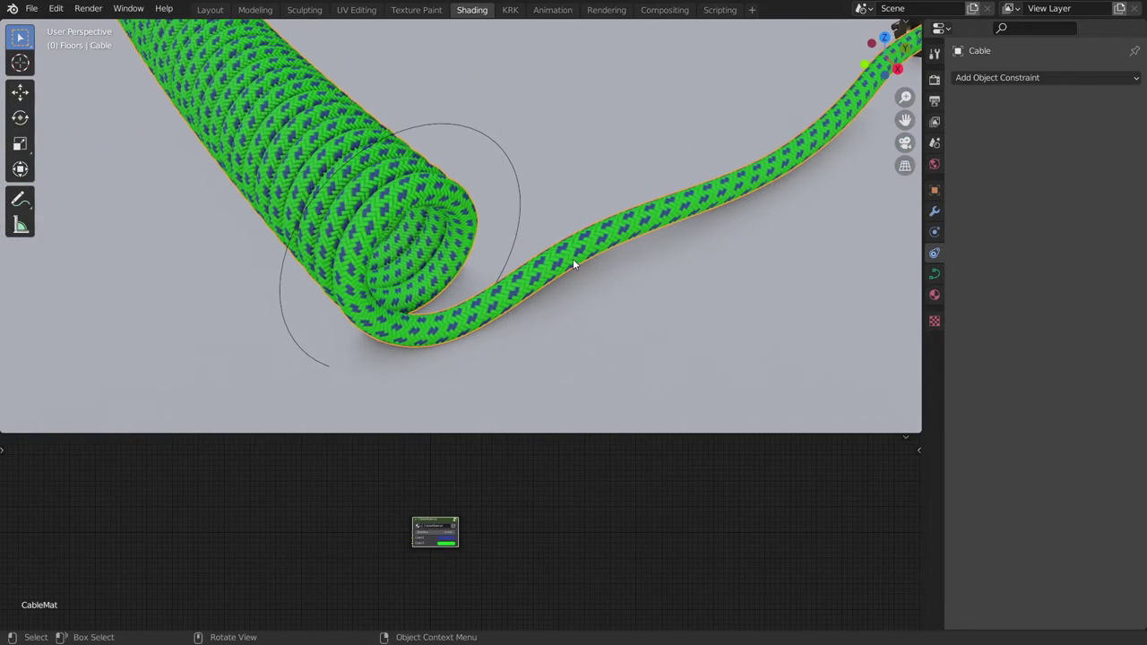
scroll(474, 541, up, 4)
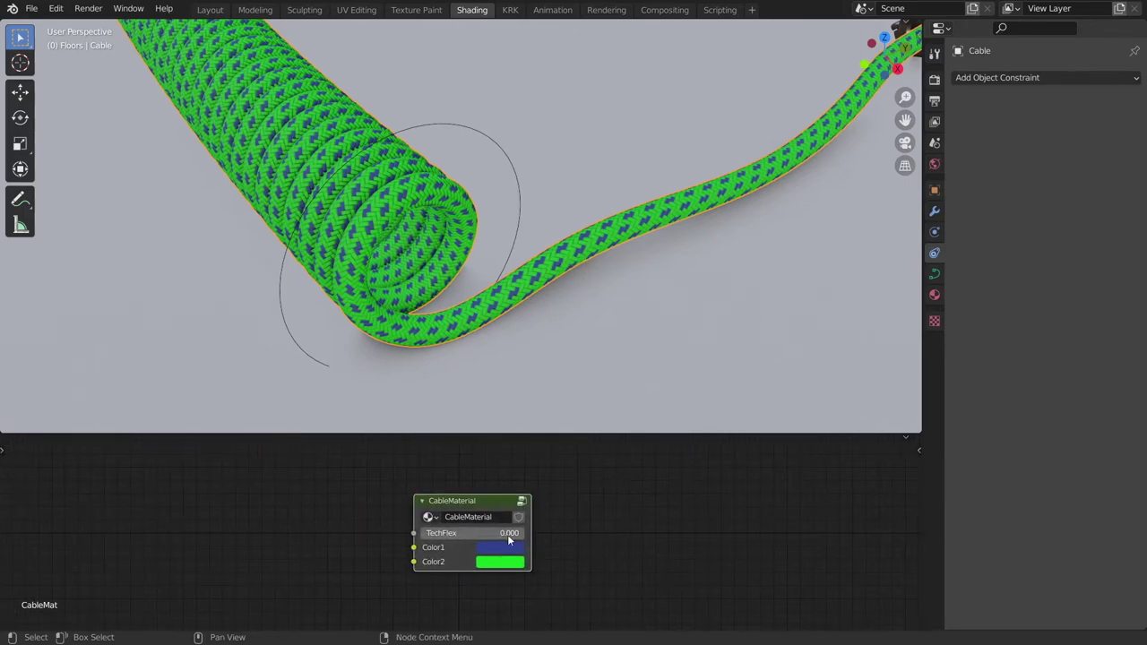
scroll(511, 536, up, 1)
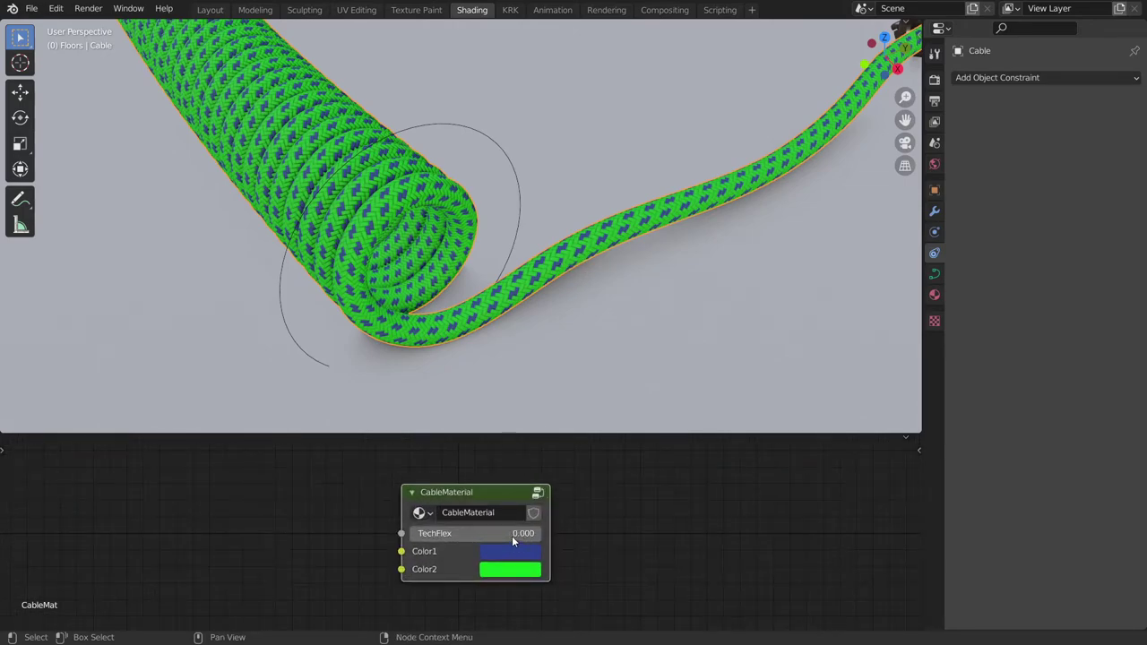
scroll(566, 556, down, 2)
middle_drag(562, 554, 543, 543)
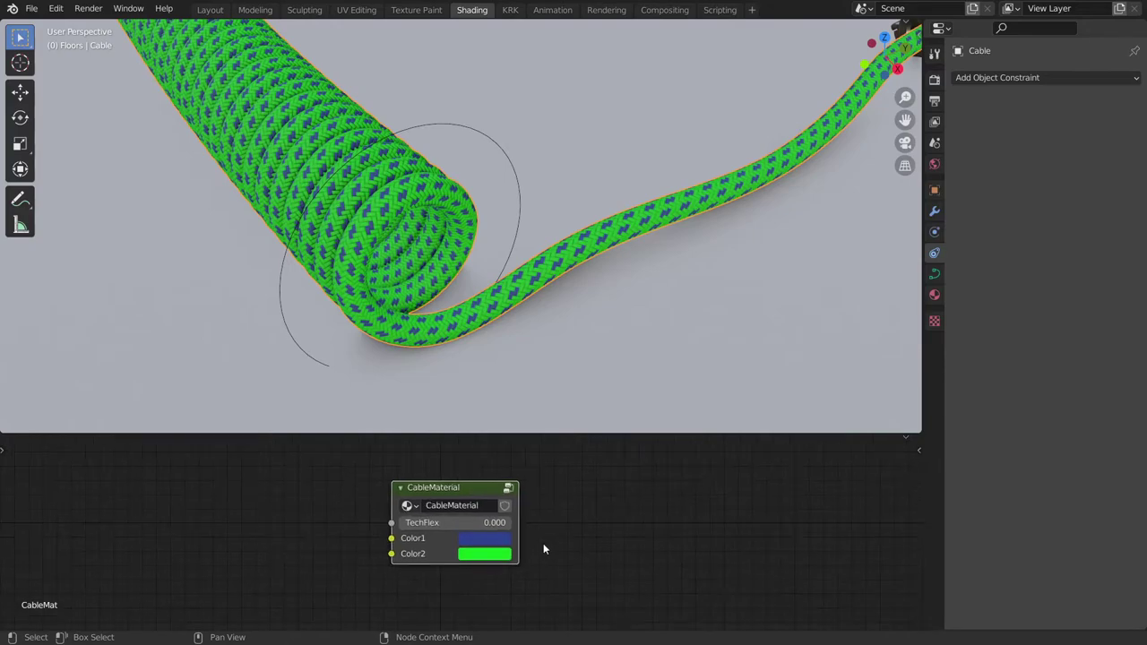
Enter the CableMaterial node group to examine its internal nodes, and return to the parent material
key(Tab)
scroll(578, 525, down, 20)
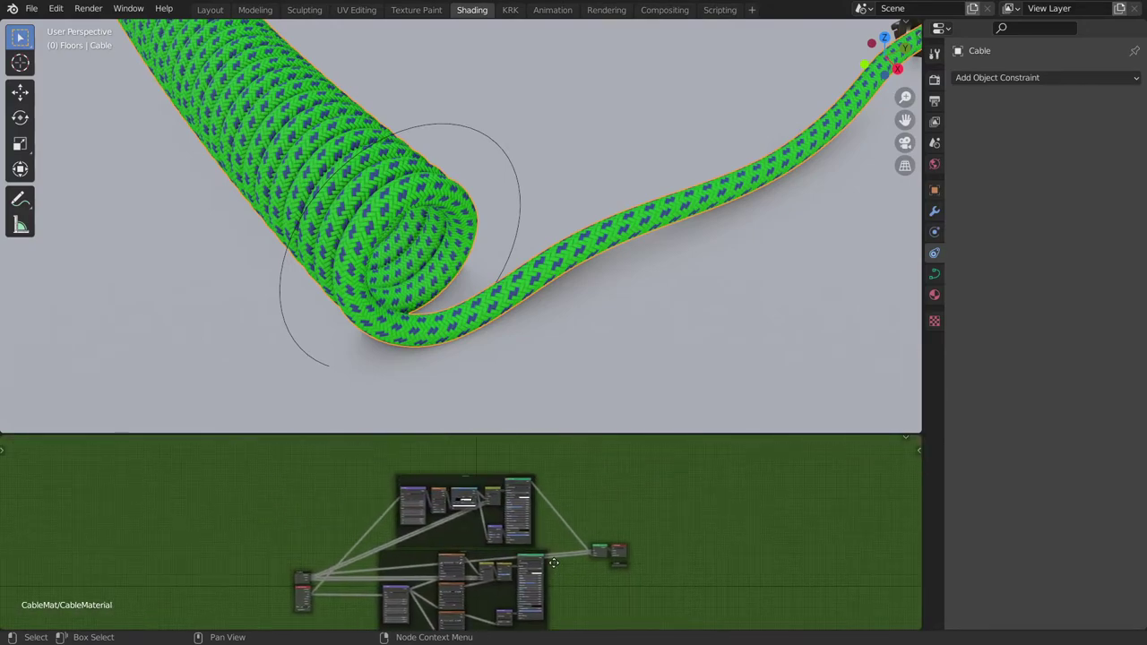
key(Tab)
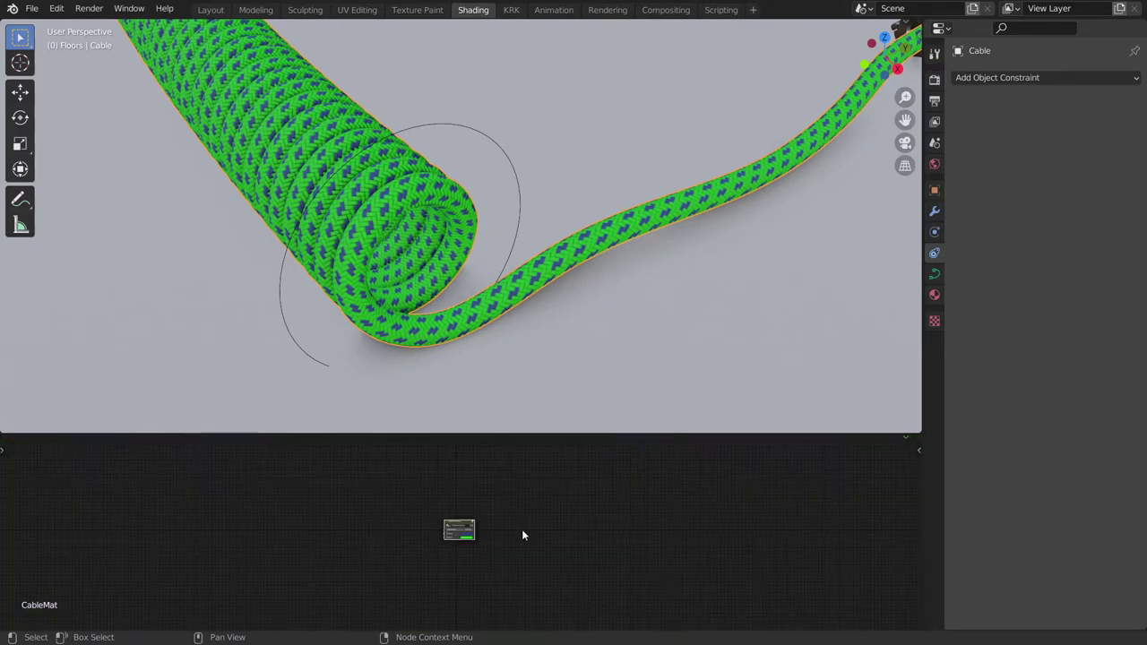
scroll(517, 536, up, 5)
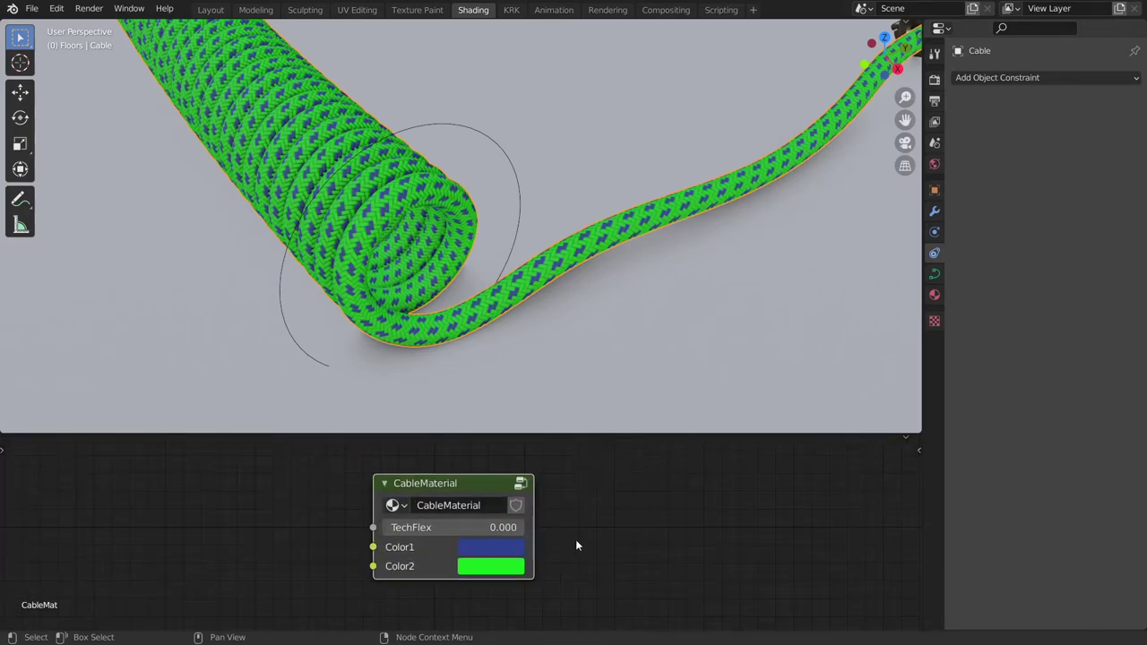
scroll(575, 540, up, 1)
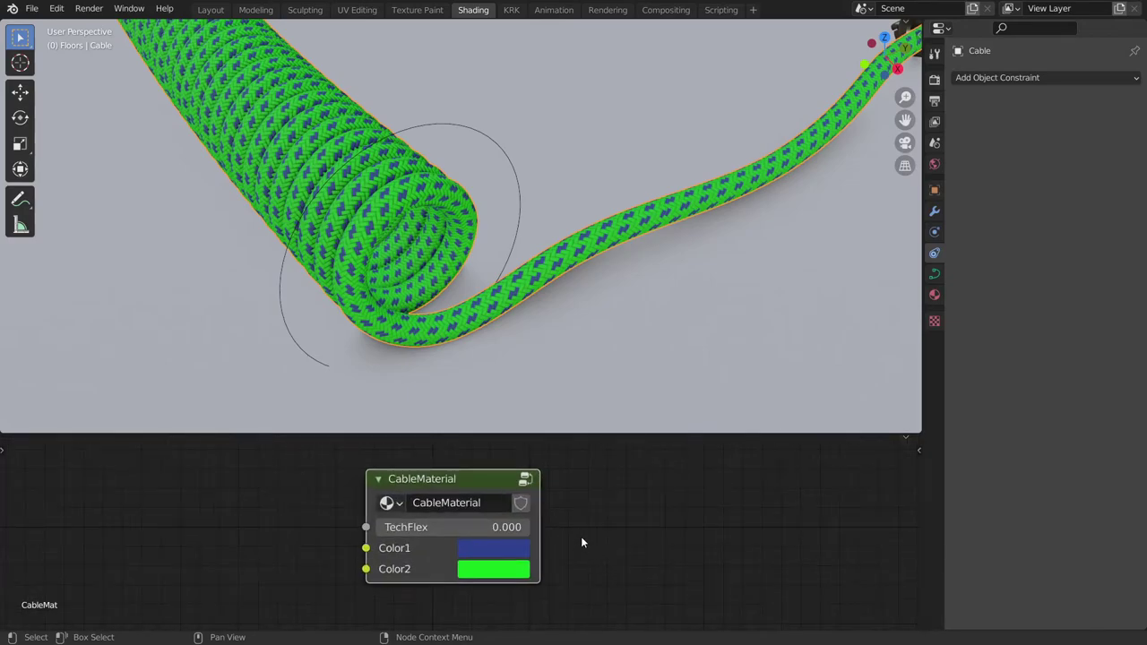
Set the cable's Color1 to purple (H 0.831, S 0.684, V 0.599) and Color2 to blue (H 0.665, S 0.781, V 0.838)
click(506, 551)
mouse_move(621, 362)
mouse_down()
mouse_move(623, 327)
mouse_move(500, 319)
mouse_up()
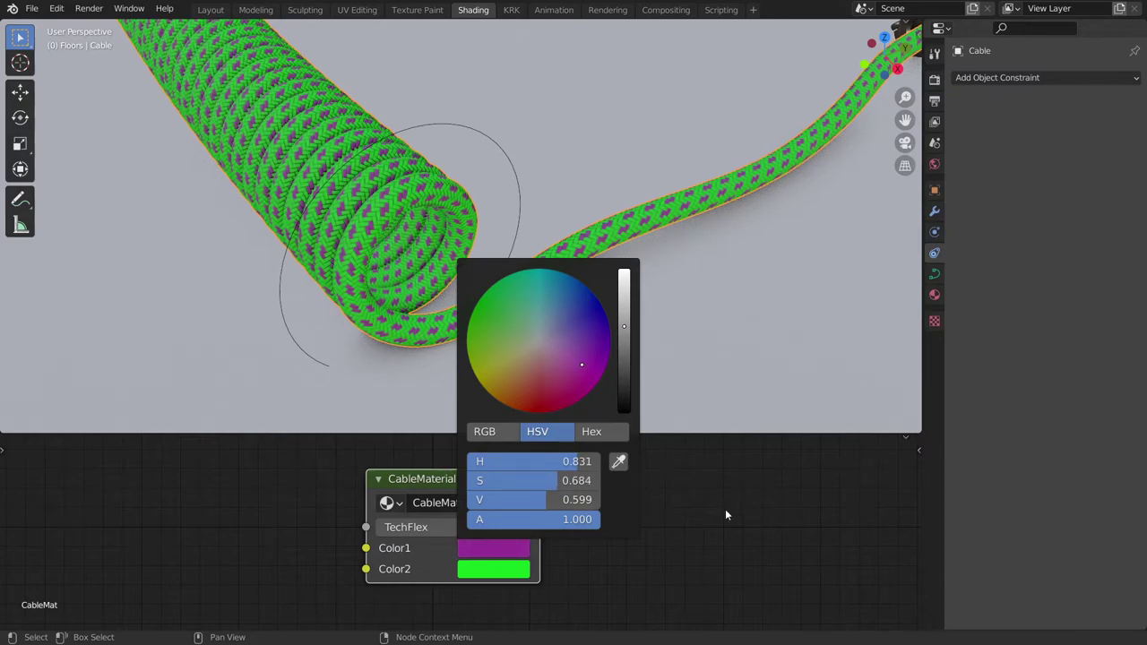
click(502, 571)
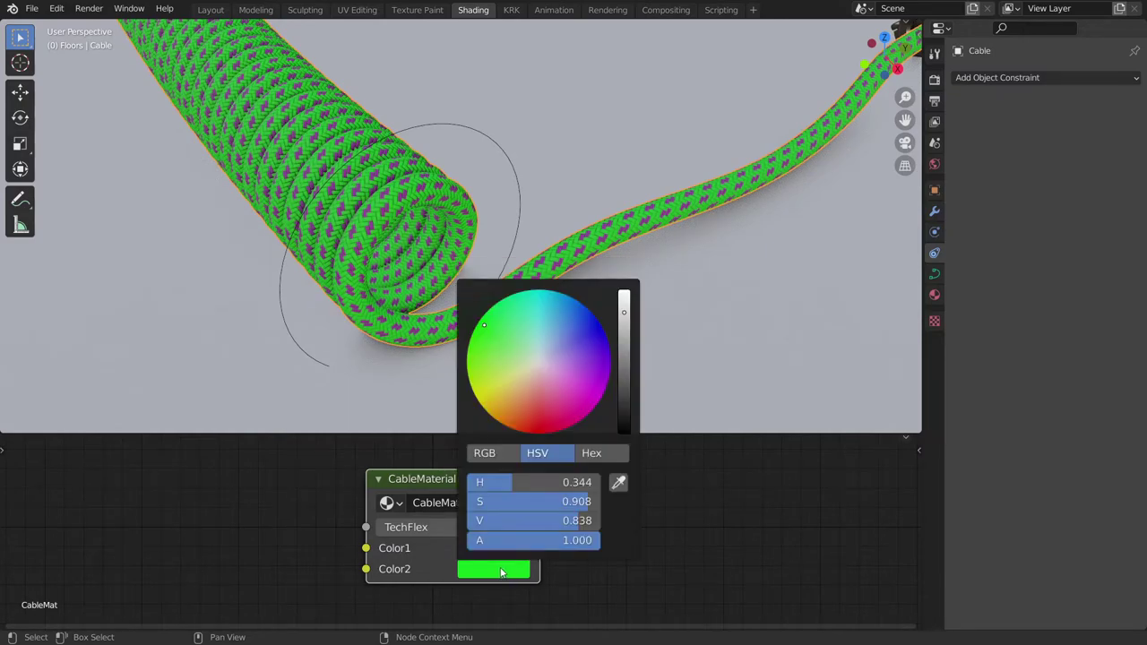
mouse_move(571, 356)
mouse_down()
mouse_move(577, 330)
mouse_move(587, 332)
mouse_up()
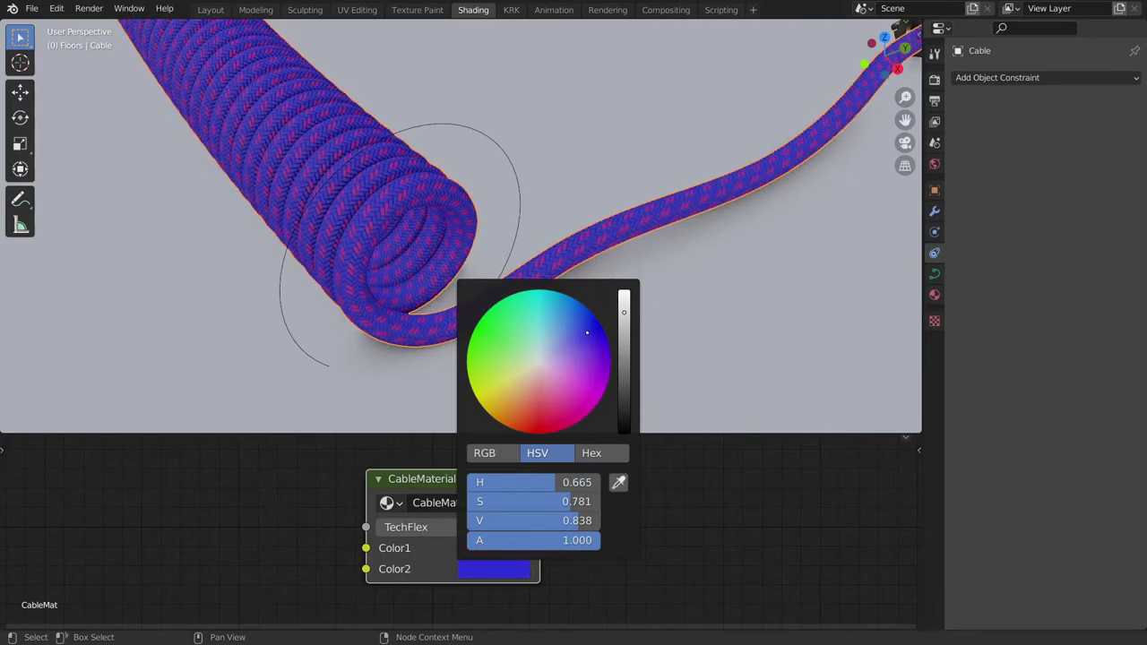
Raise TechFlex to 1.000 to compare the cable's weave patterns up close, and return it to 0.000
scroll(676, 297, down, 2)
middle_drag(676, 296, 653, 345)
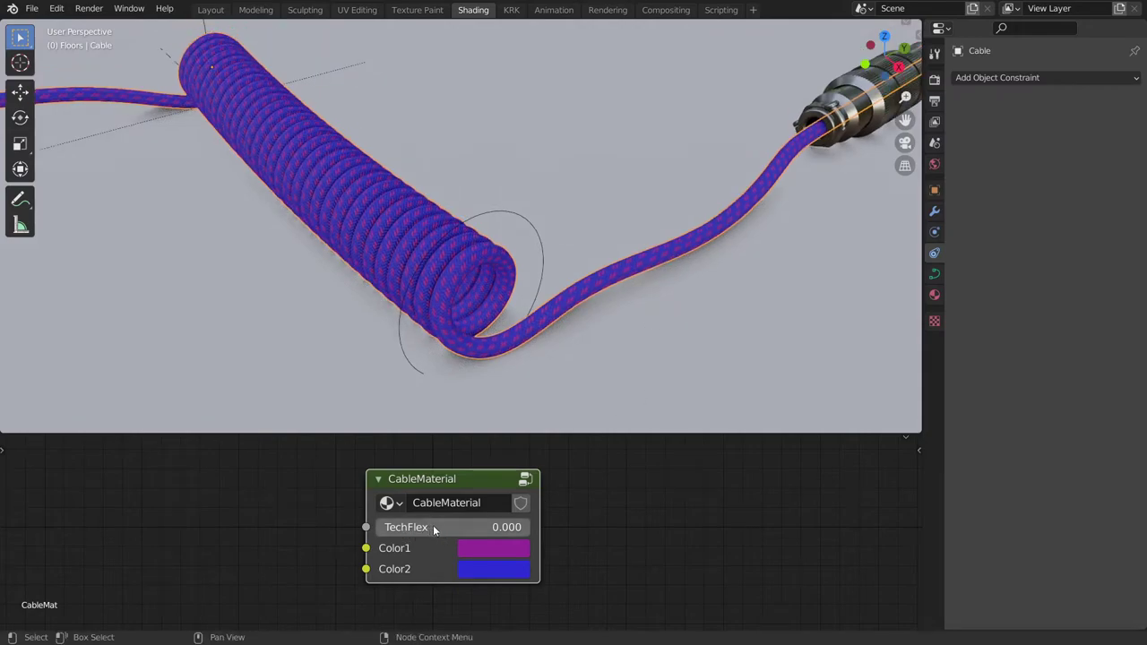
drag(432, 525, 529, 527)
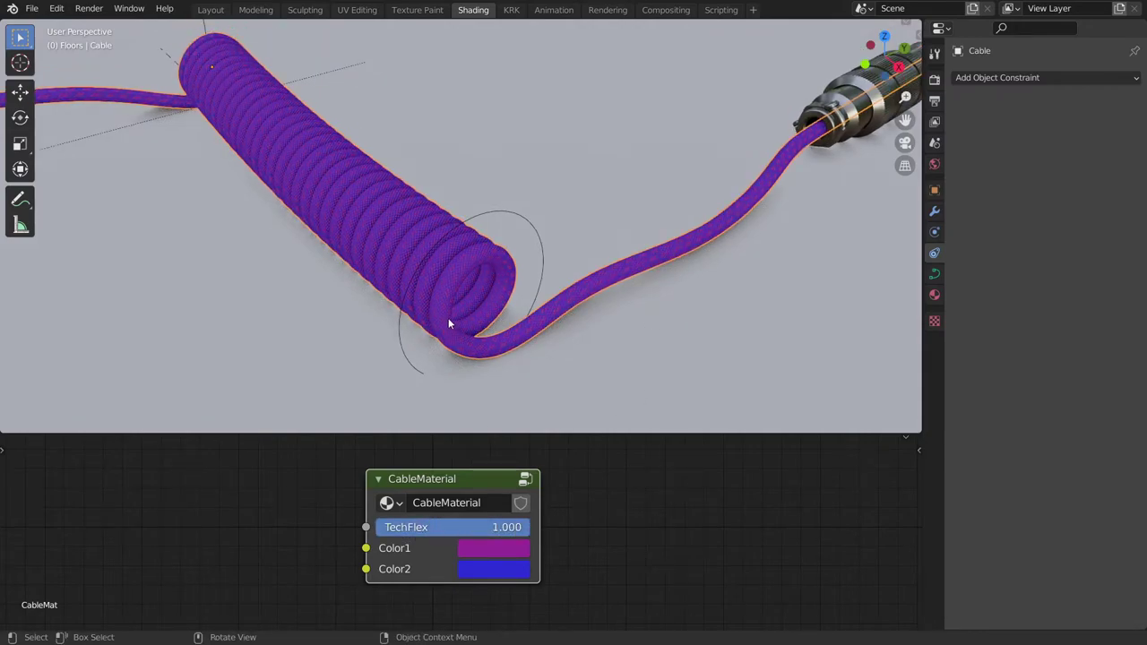
scroll(448, 318, up, 5)
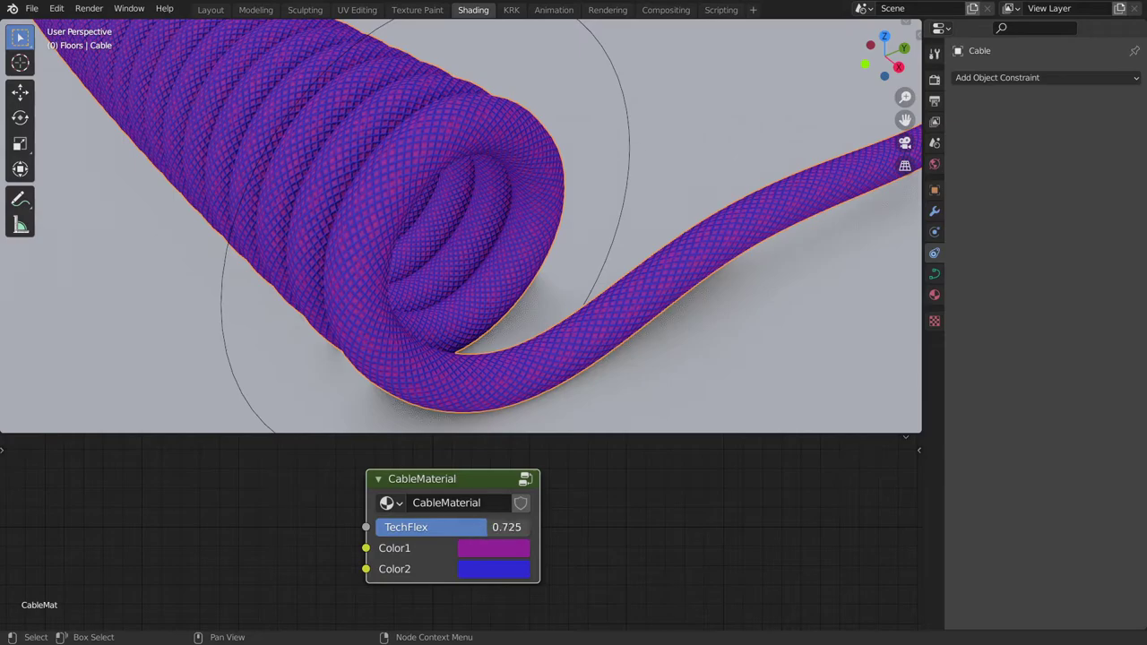
mouse_move(405, 527)
mouse_down()
mouse_move(529, 527)
mouse_move(394, 527)
mouse_move(527, 527)
mouse_up()
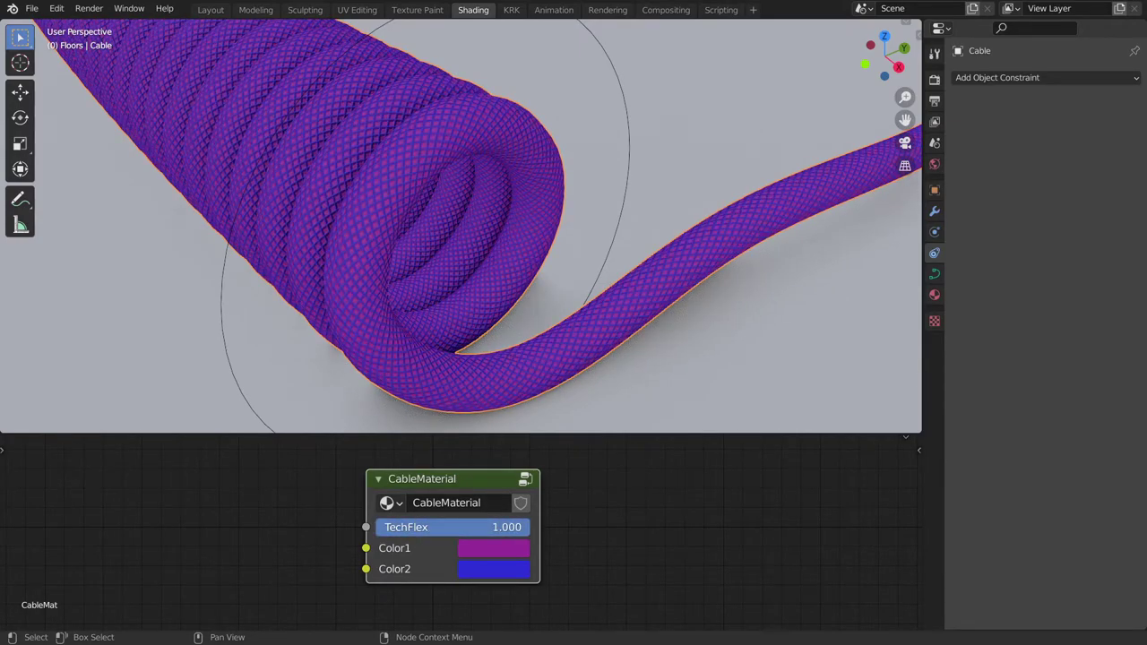
scroll(650, 264, down, 3)
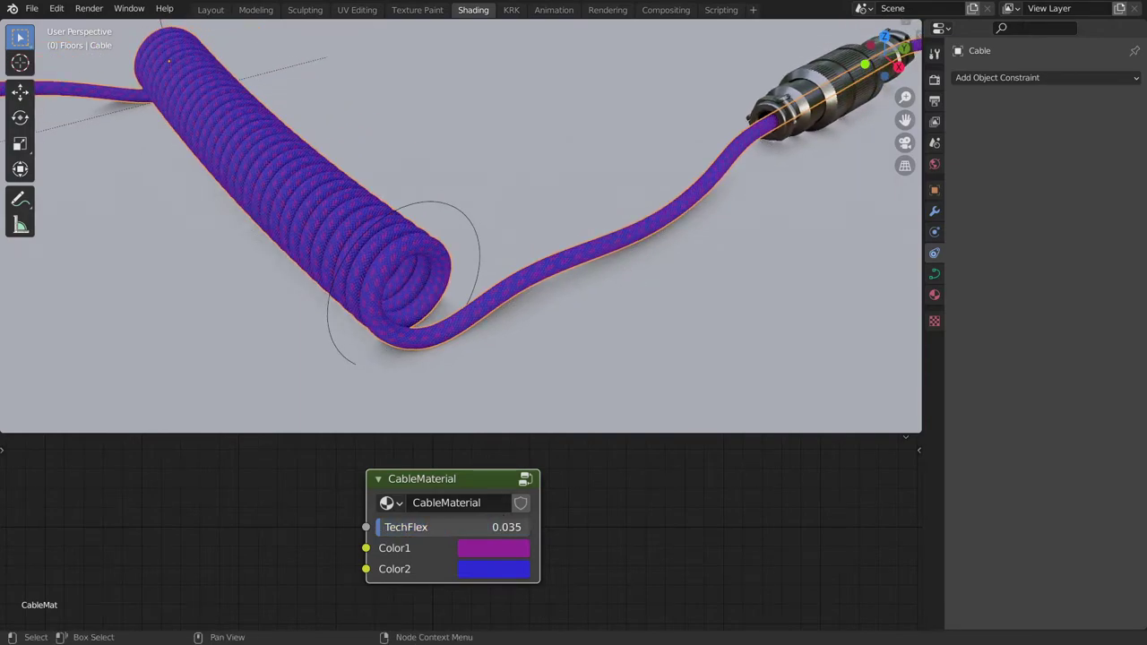
Move the GX connector by about 15.5 mm X, 1.8 mm Y and -10.6 mm Z, and rotate it to follow the cable
middle_drag(587, 270, 663, 233)
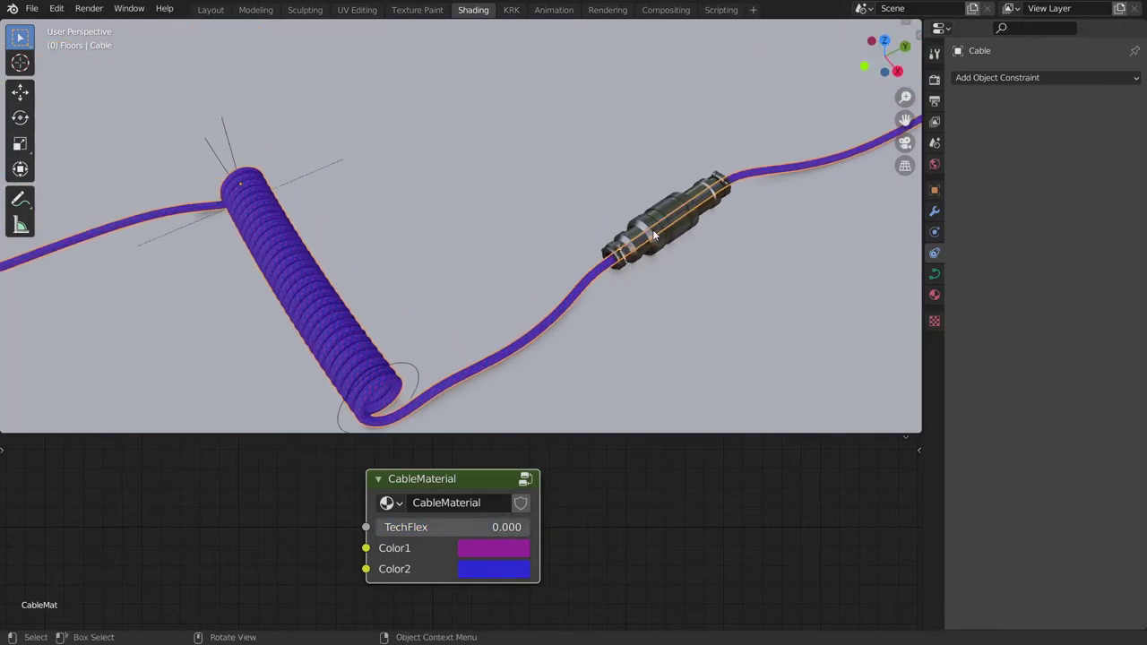
click(674, 219)
key(g)
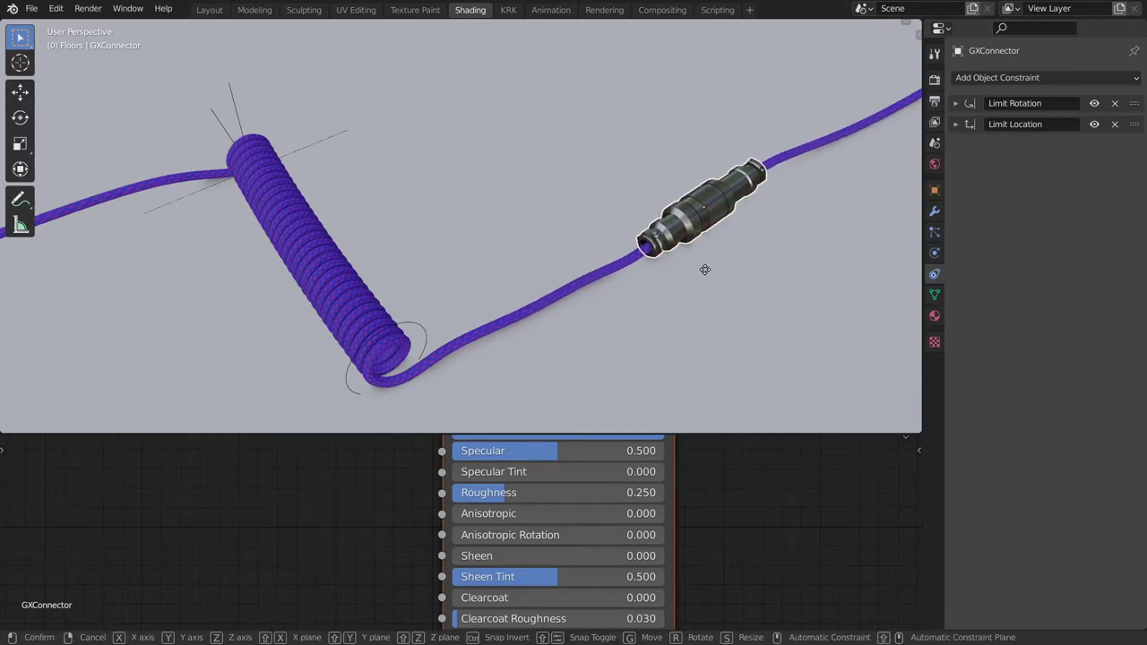
click(728, 260)
key(r)
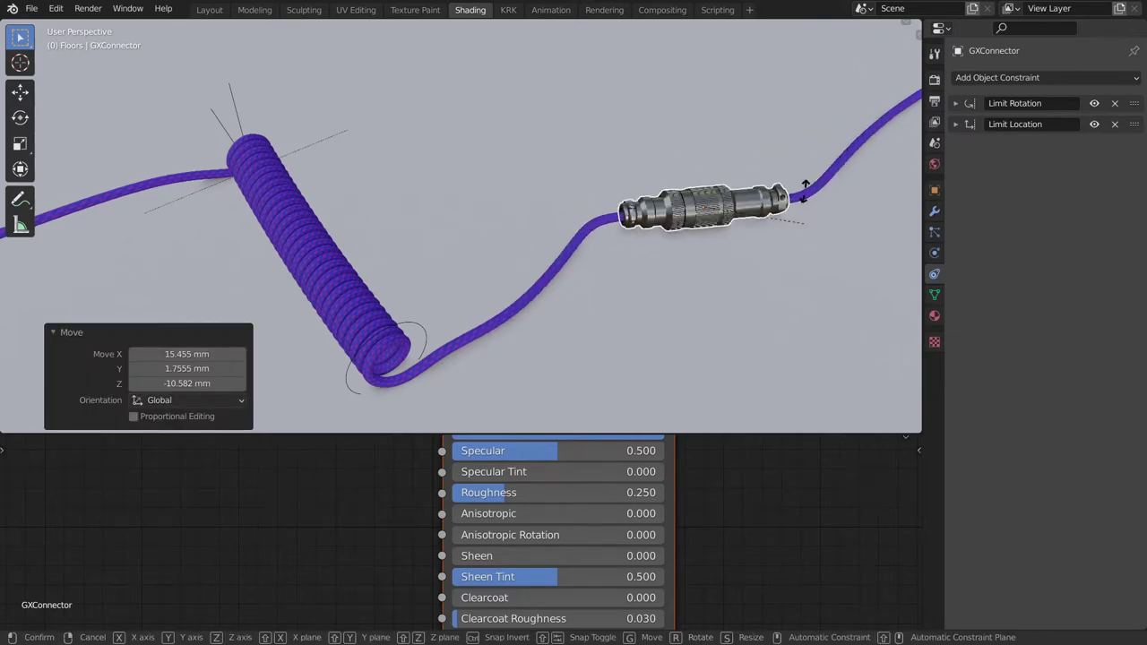
click(770, 151)
Select the cable and examine its stack of Hook modifiers
middle_drag(794, 188, 716, 253)
shift+click(660, 233)
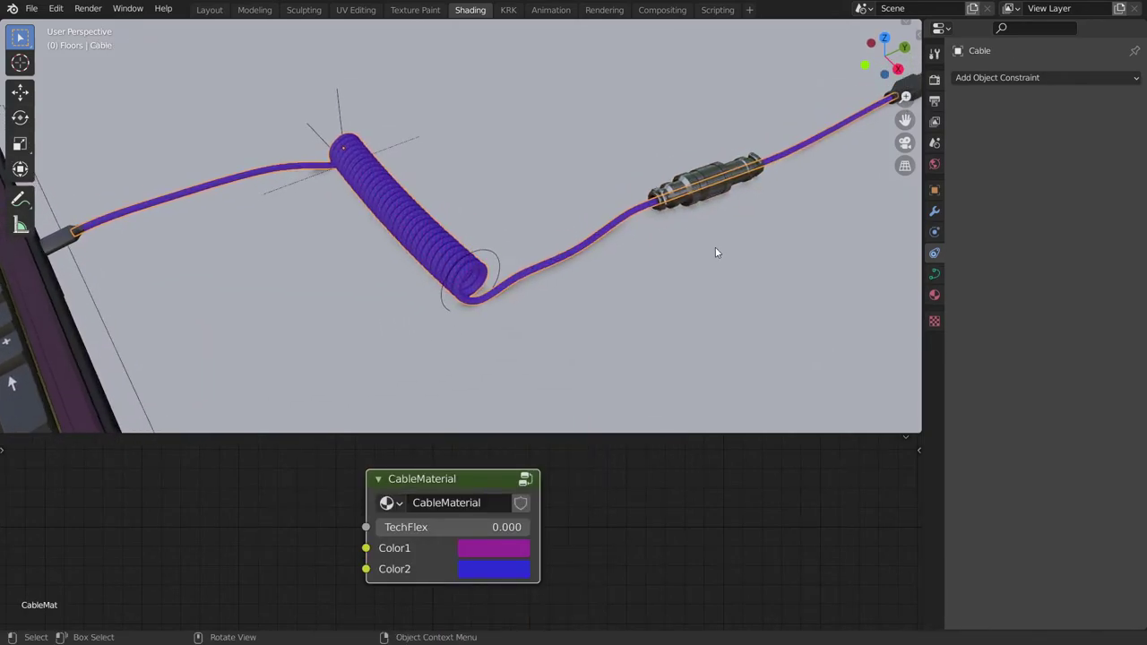
click(934, 210)
click(955, 248)
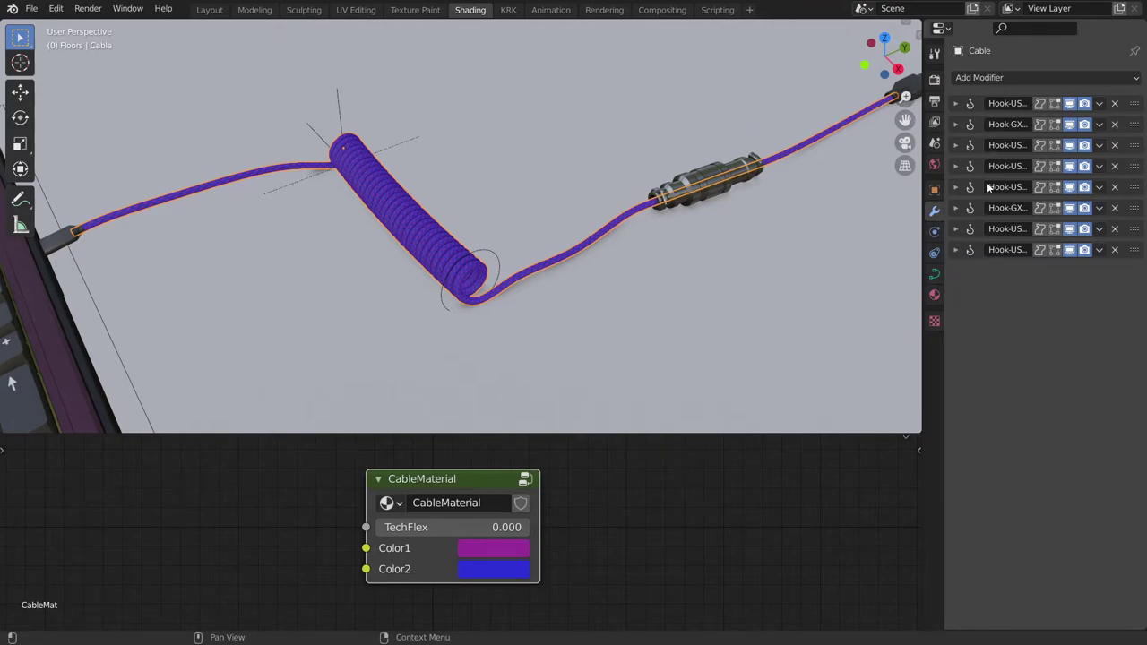
middle_drag(664, 250, 733, 133)
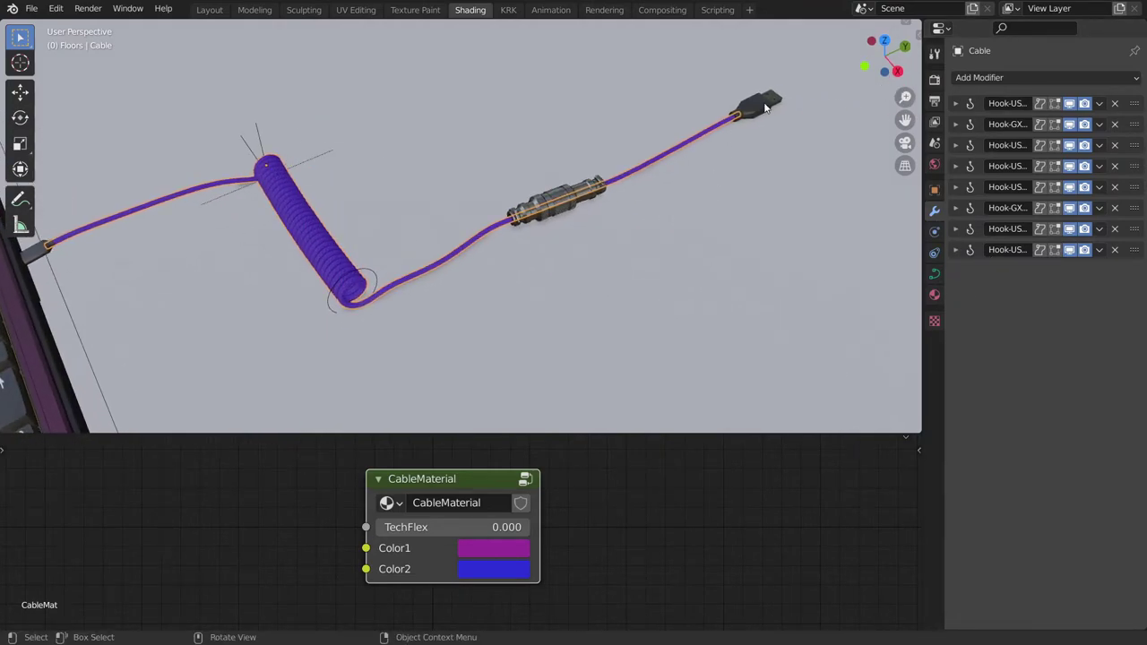
Select the GX connector and the cable in turn to compare their modifiers
click(570, 204)
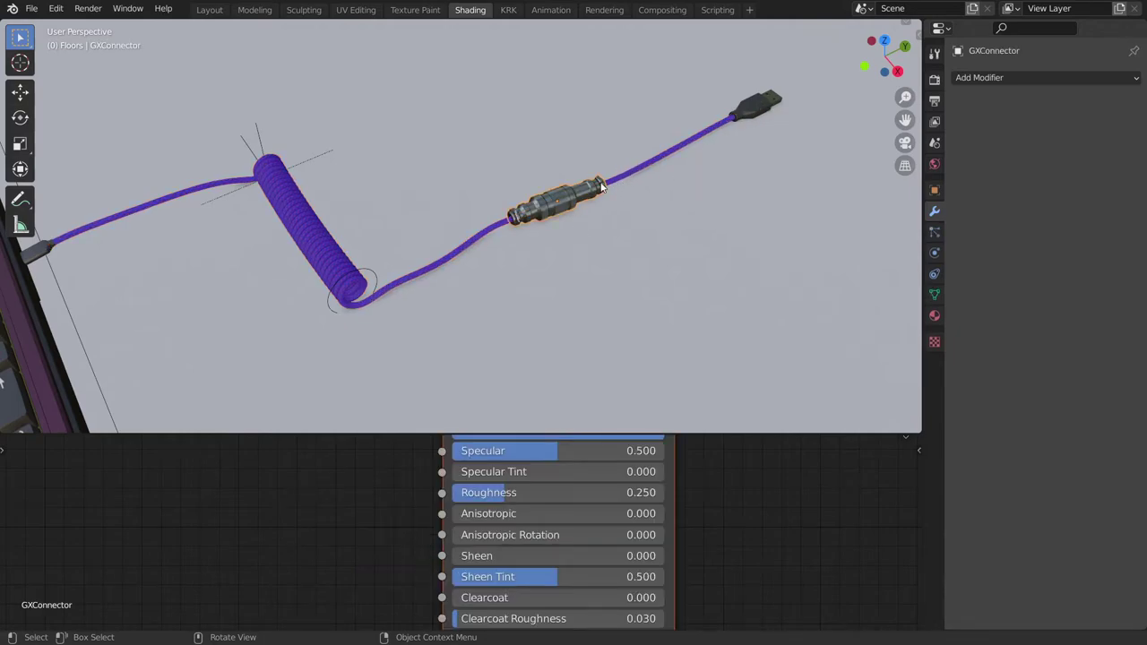
shift+middle_drag(556, 218, 724, 252)
scroll(601, 231, up, 3)
click(566, 232)
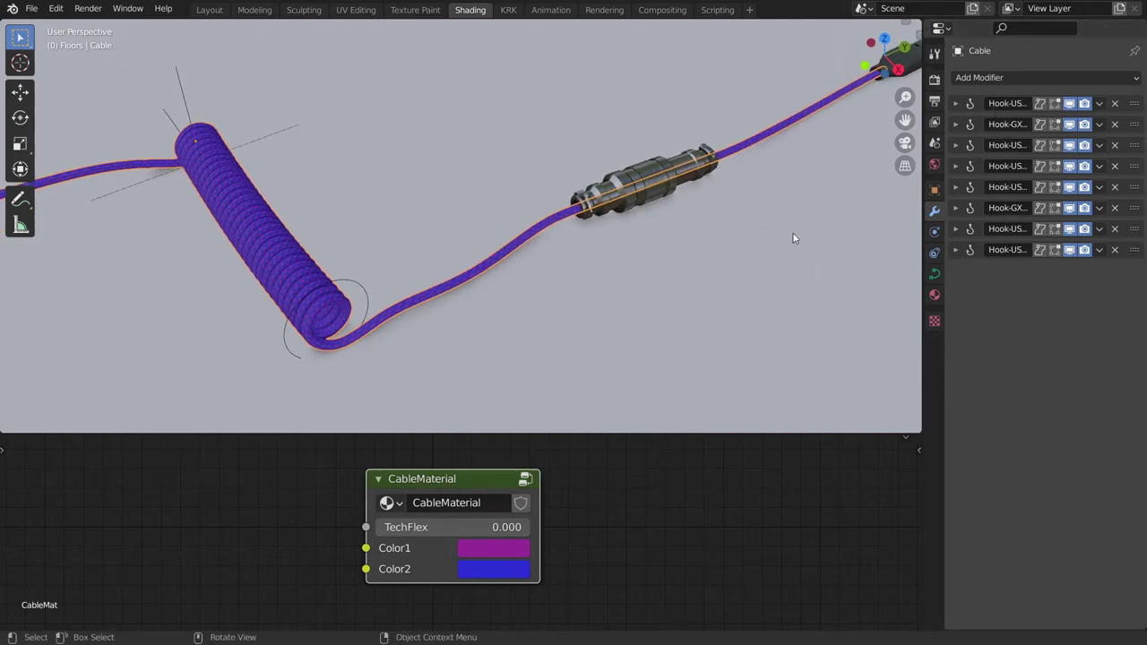
click(640, 200)
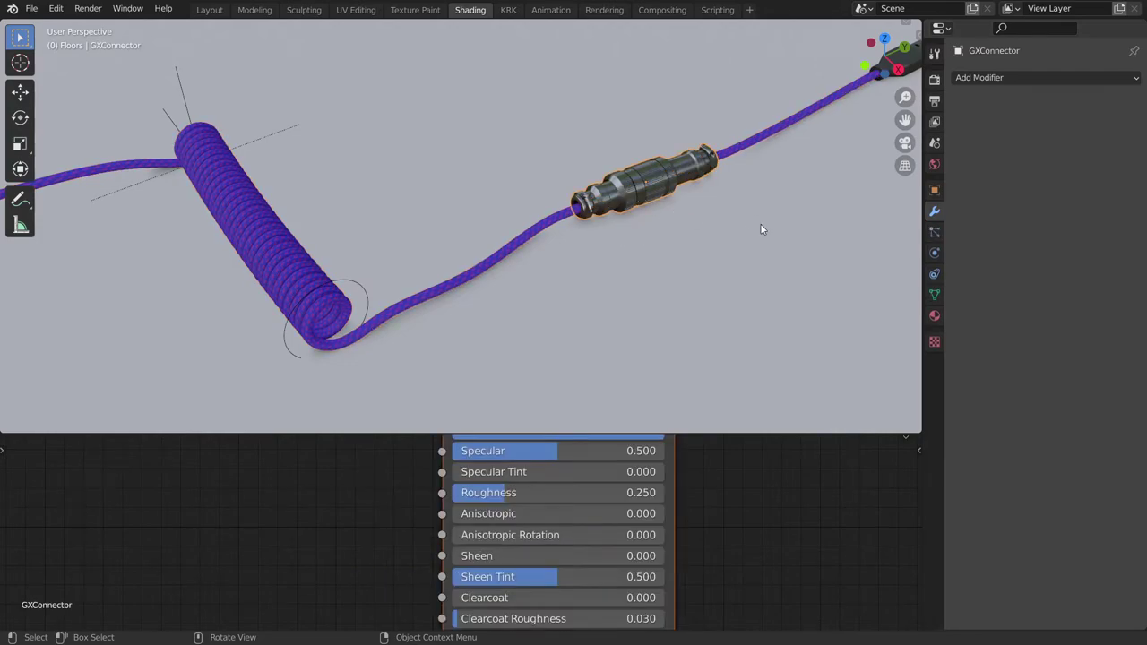
middle_drag(741, 214, 766, 264)
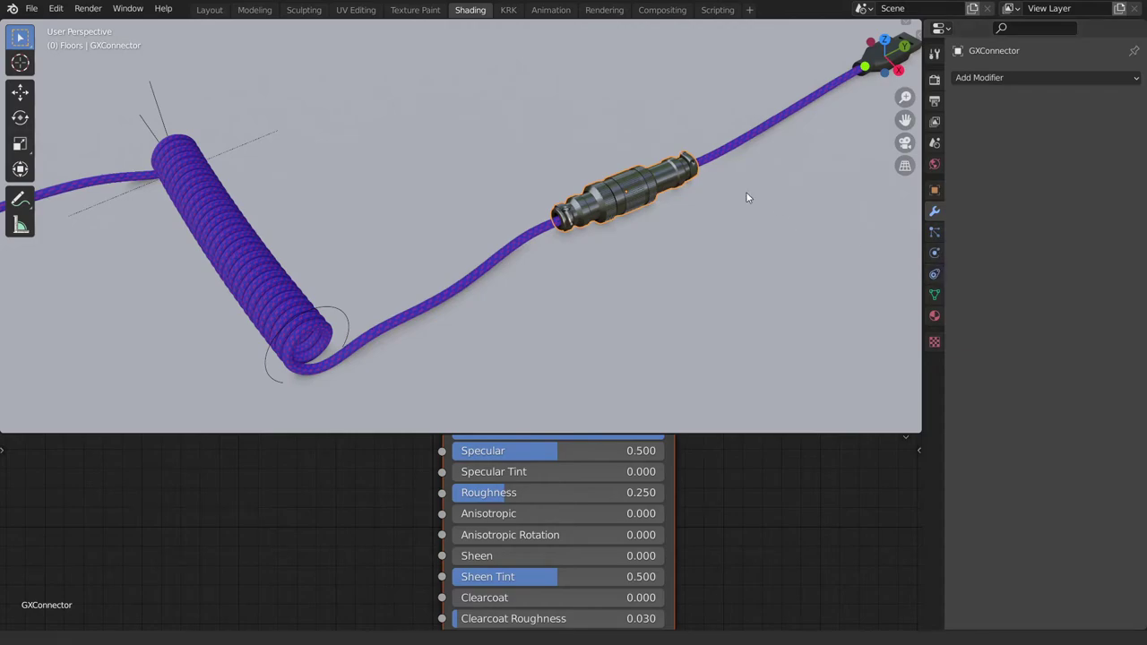
Examine the USB-A connector's Limit Location constraint and try moving the connector below the floor in the right orthographic view
middle_drag(746, 197, 771, 179)
click(770, 171)
click(935, 295)
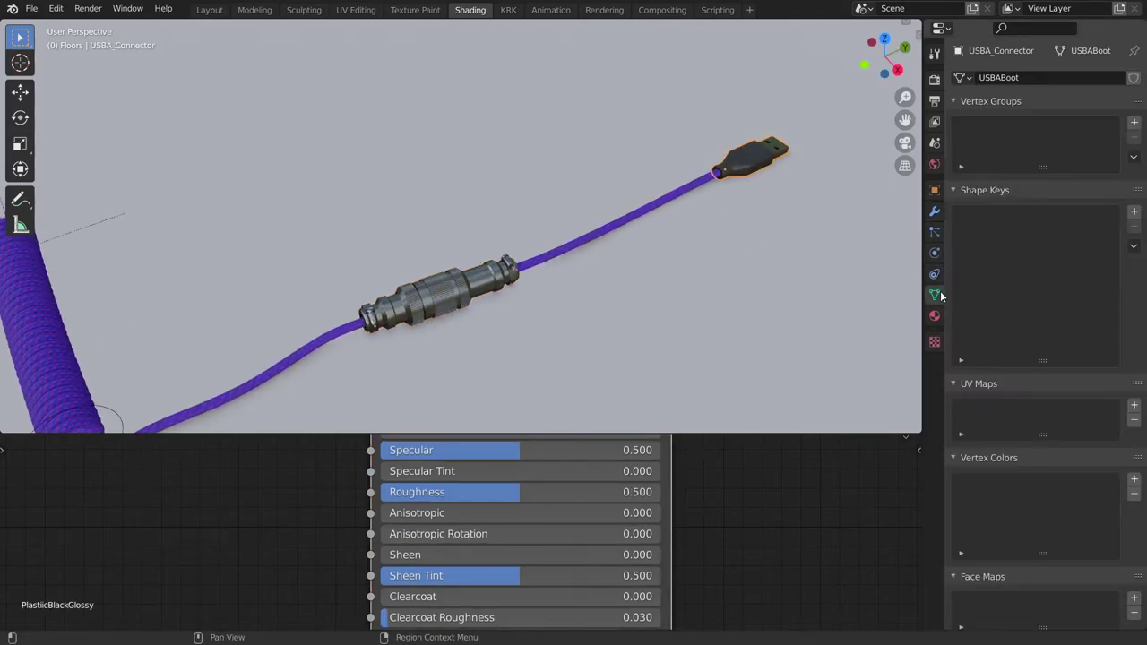
middle_drag(817, 260, 755, 213)
click(934, 273)
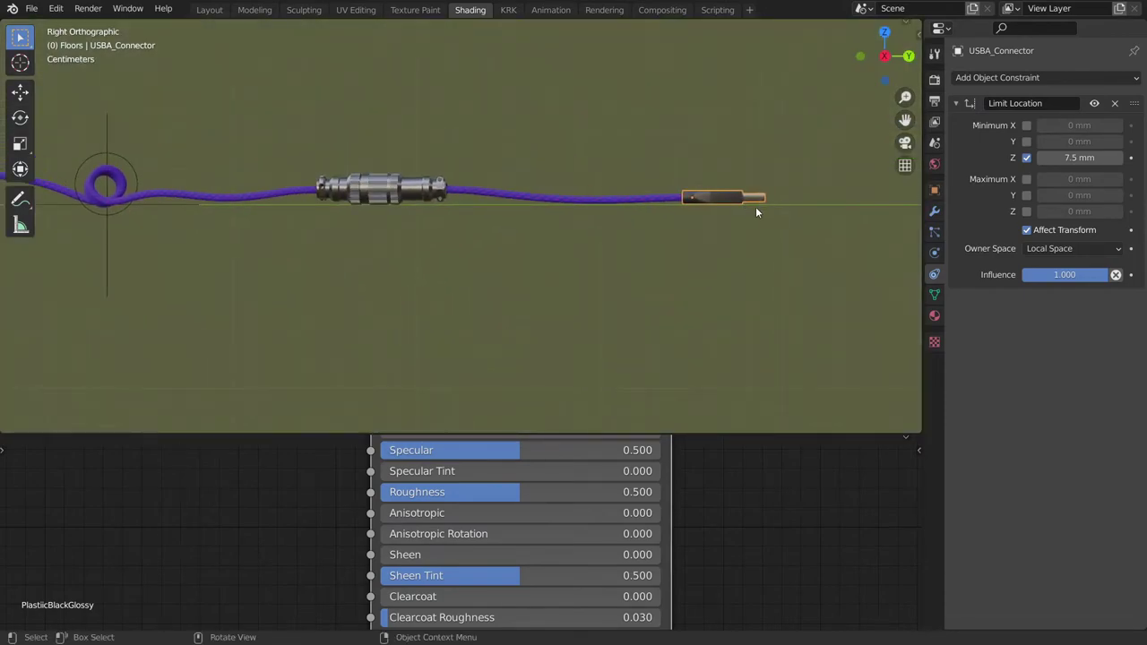
key(g)
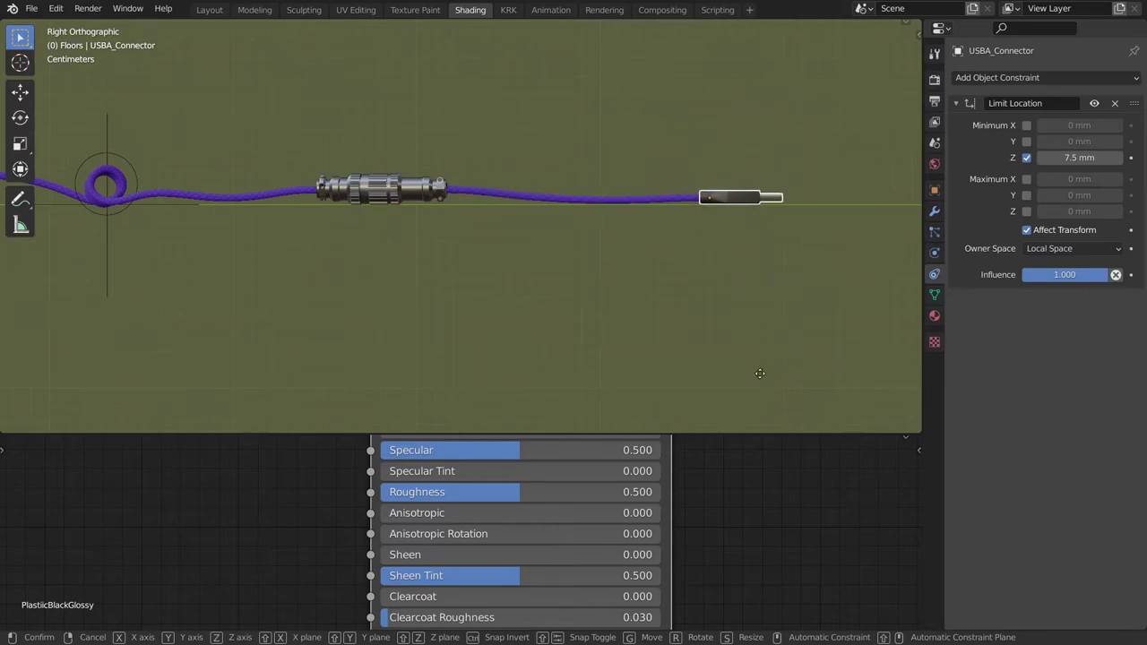
click(751, 367)
Try moving the GX connector and the USB-C connector in the right orthographic view to test their location limits
shift+middle_drag(431, 181, 533, 233)
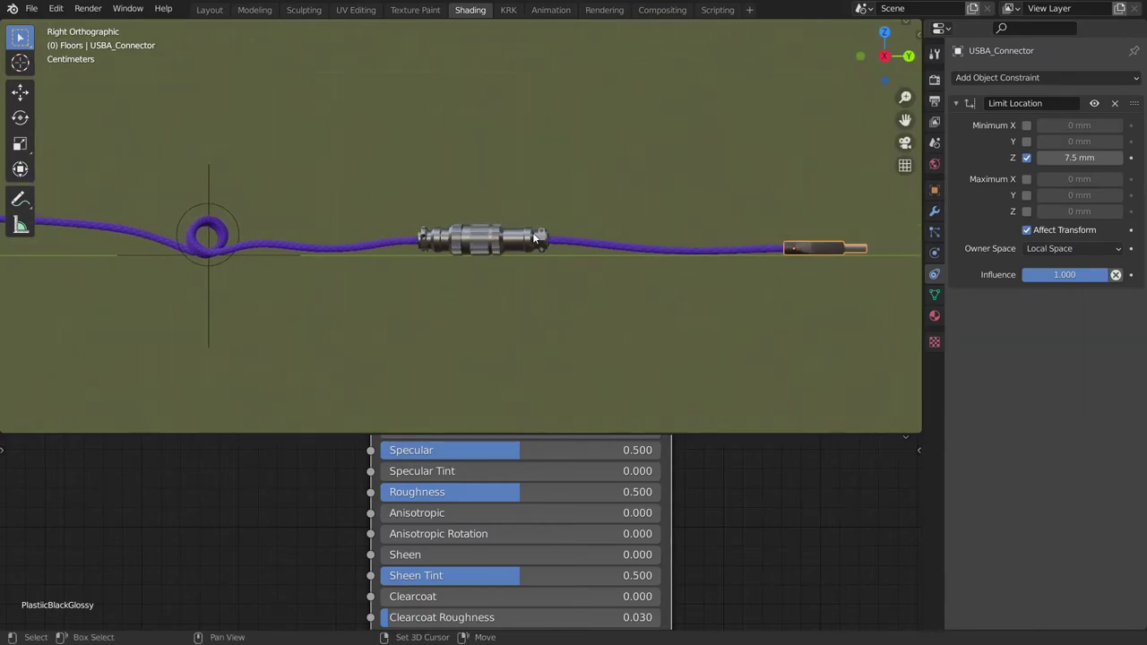
click(538, 242)
key(g)
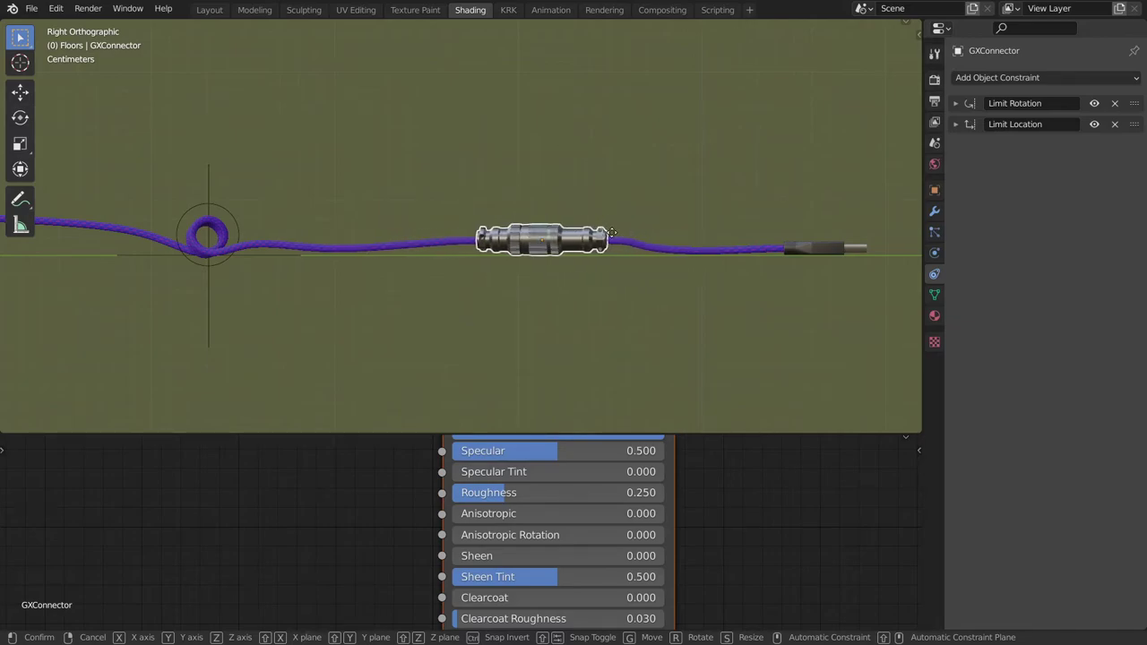
right_click(599, 234)
shift+middle_drag(262, 251, 771, 289)
click(445, 259)
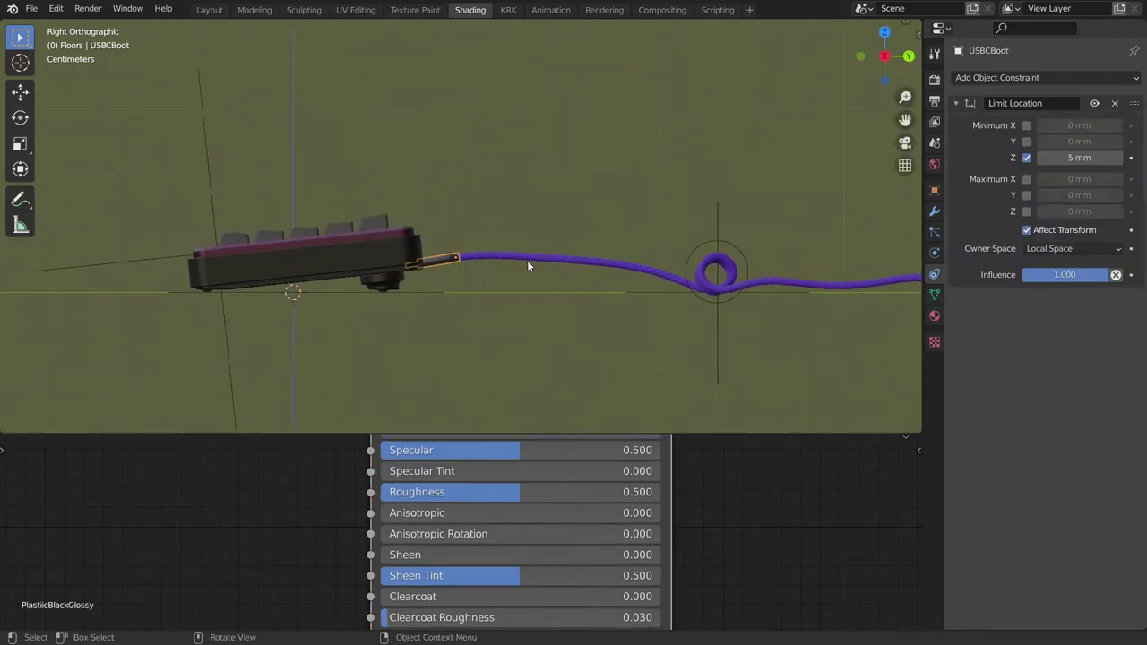
key(g)
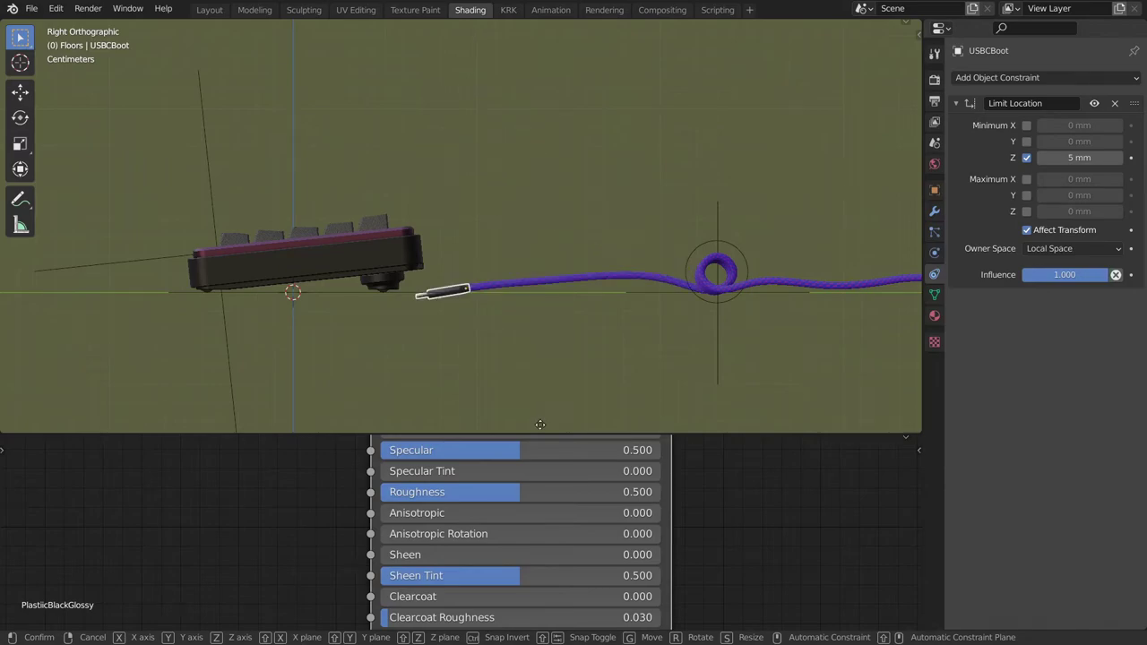
click(531, 283)
Select the control at the coil's end and examine its Limit Rotation and Limit Location constraints
mouse_move(530, 283)
middle_down()
mouse_move(732, 278)
mouse_move(537, 268)
middle_up()
scroll(597, 273, up, 2)
middle_drag(657, 281, 560, 271)
click(492, 229)
scroll(560, 264, up, 3)
scroll(560, 271, down, 3)
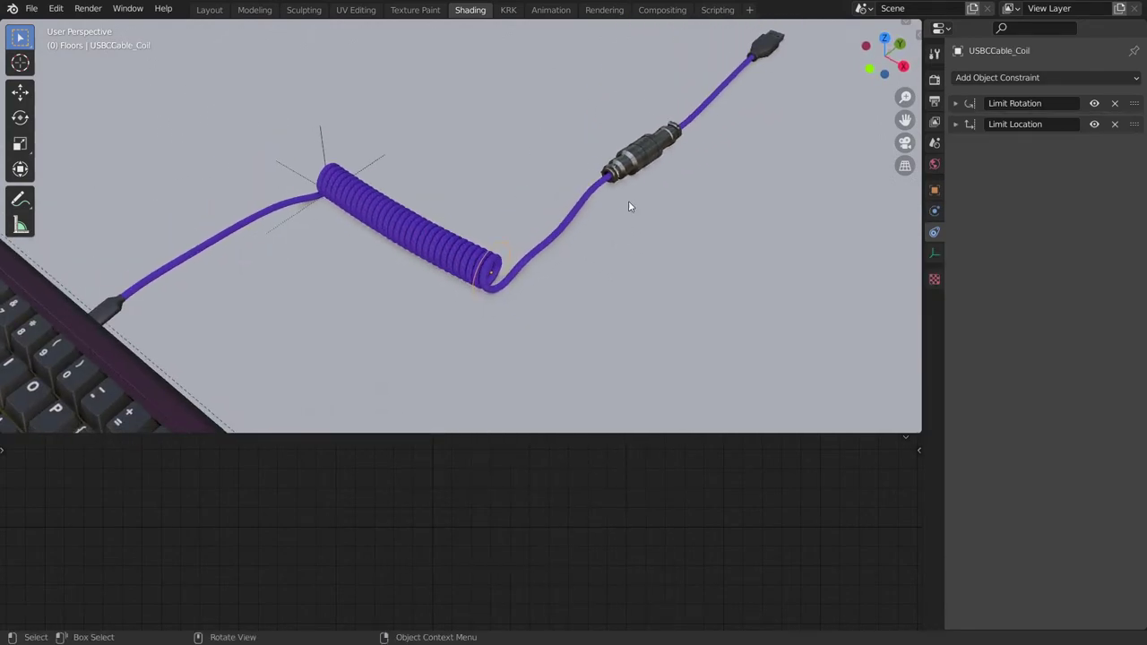
Move the GX connector about -80.6 mm along the global Y axis, toward the coil
middle_drag(639, 154, 617, 217)
click(690, 228)
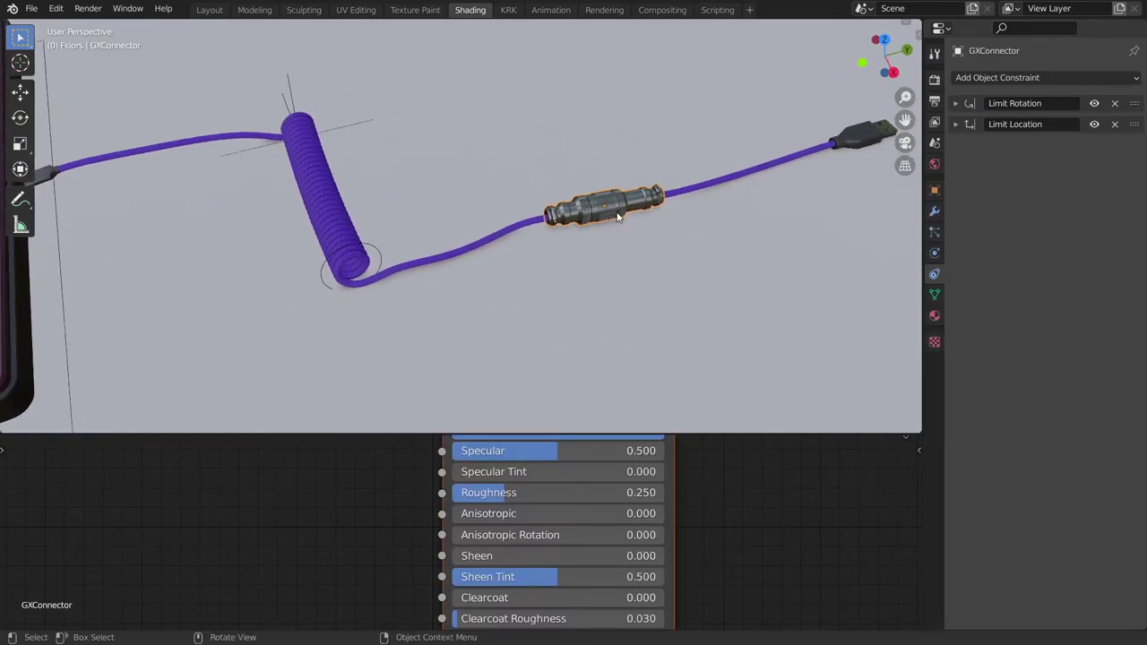
key(g)
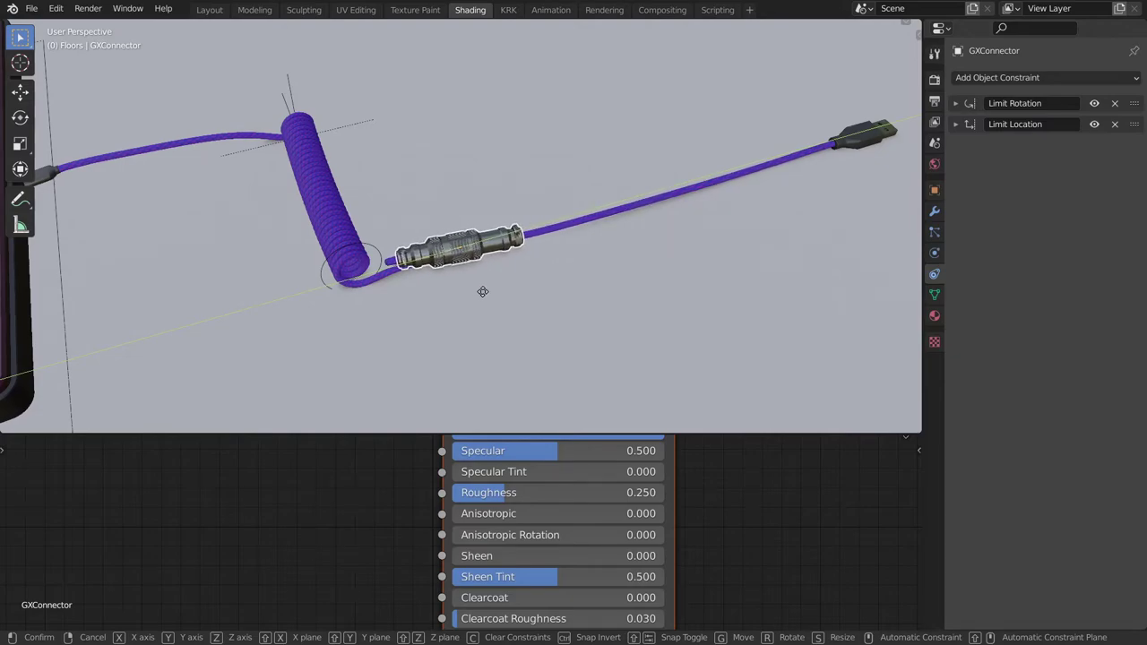
click(459, 265)
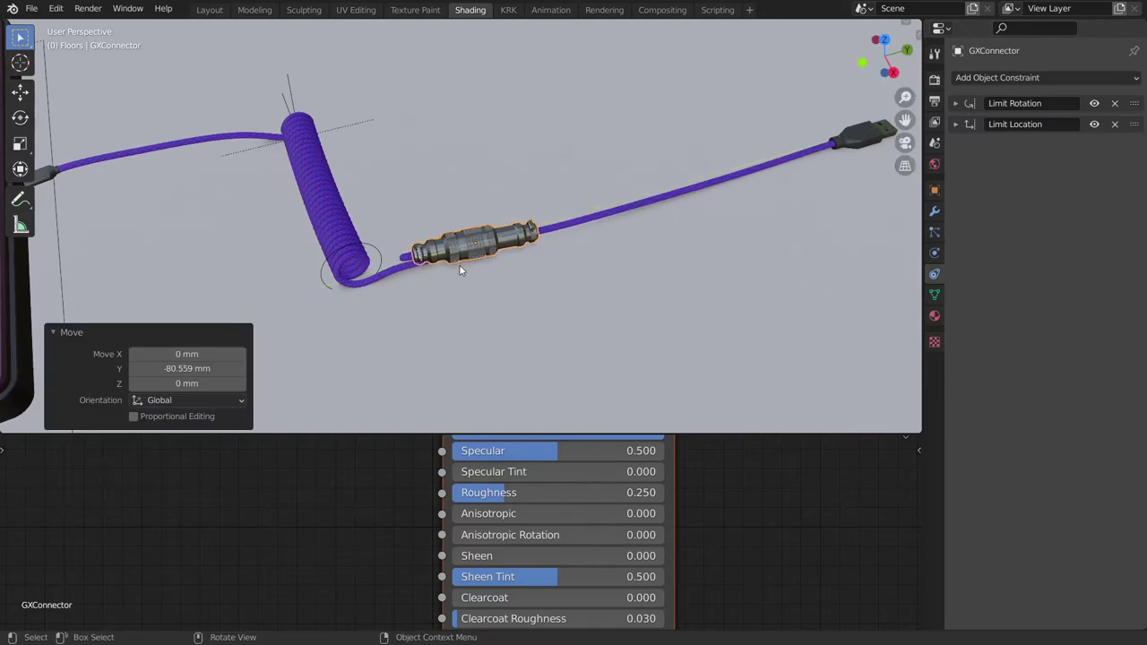
Select the cable and put its curve into Edit Mode to expose the control points around the GX connector
scroll(538, 237, up, 6)
middle_drag(529, 225, 587, 228)
click(488, 256)
key(Tab)
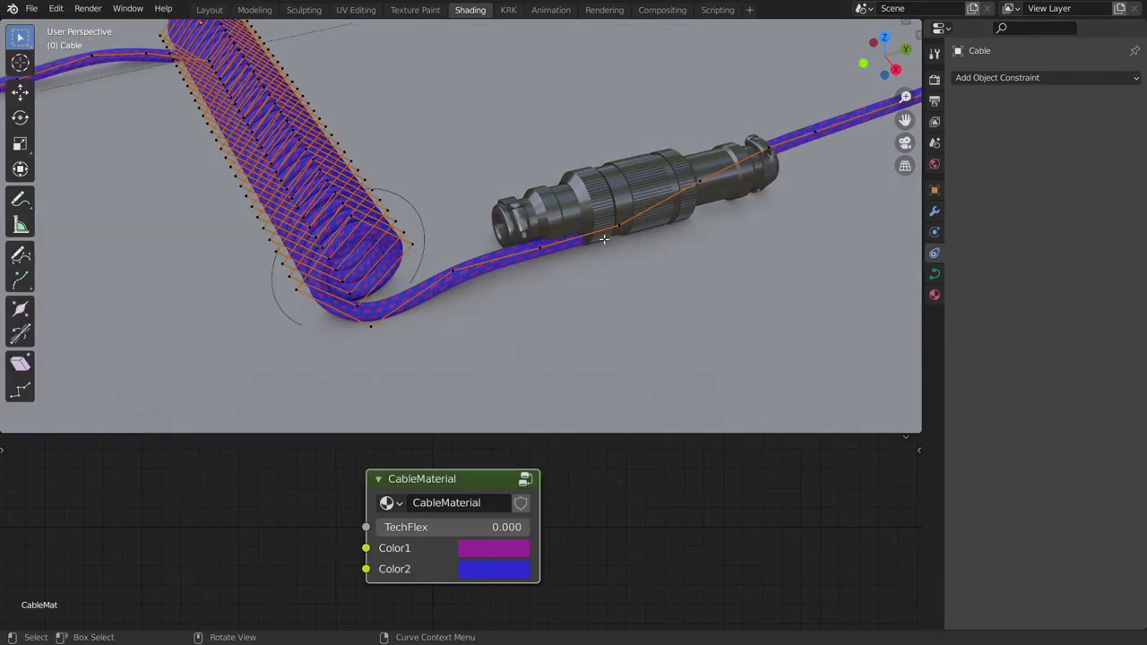
middle_drag(618, 264, 601, 246)
scroll(628, 247, down, 3)
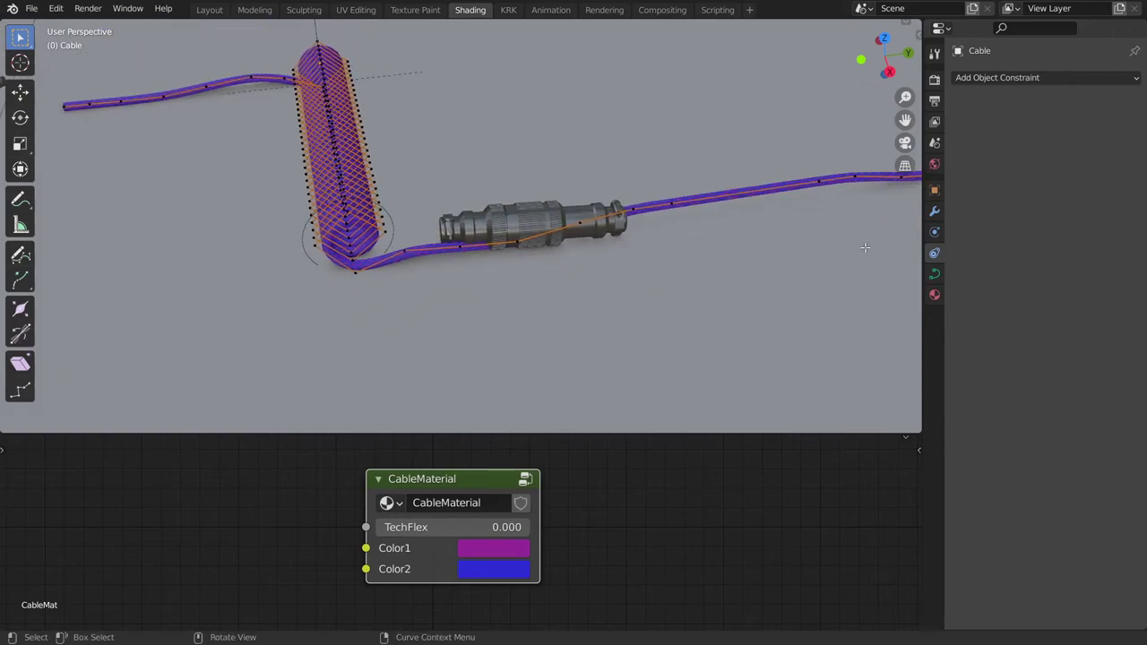
Enable edit-mode display for all eight of the cable's Hook modifiers
click(934, 213)
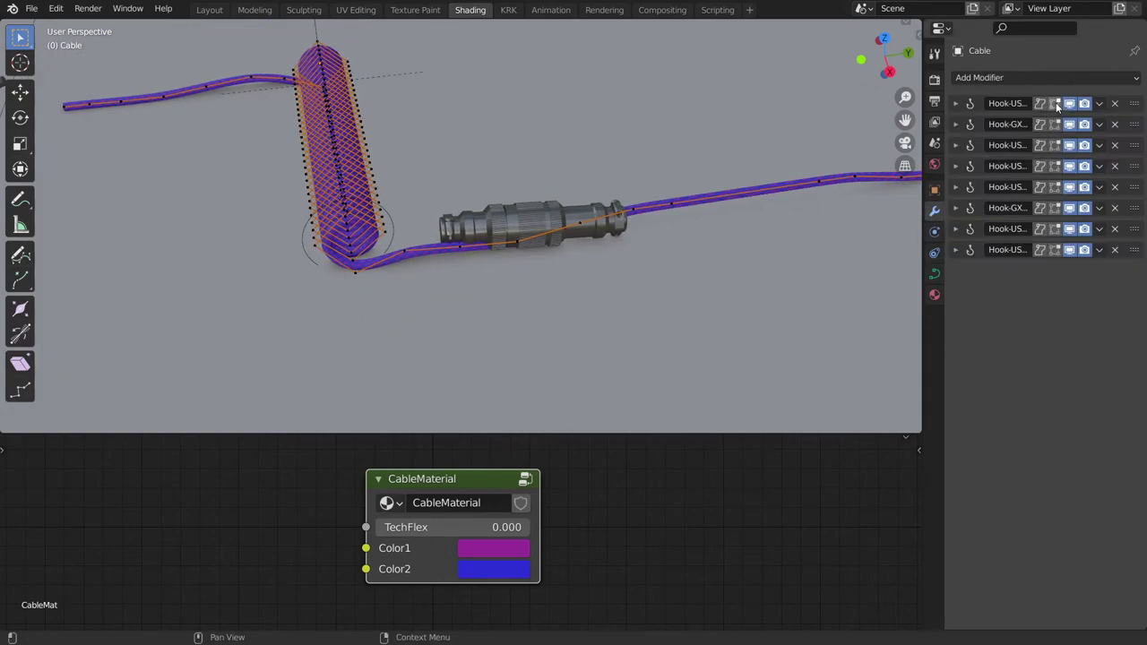
drag(1056, 104, 1058, 254)
middle_drag(600, 213, 624, 216)
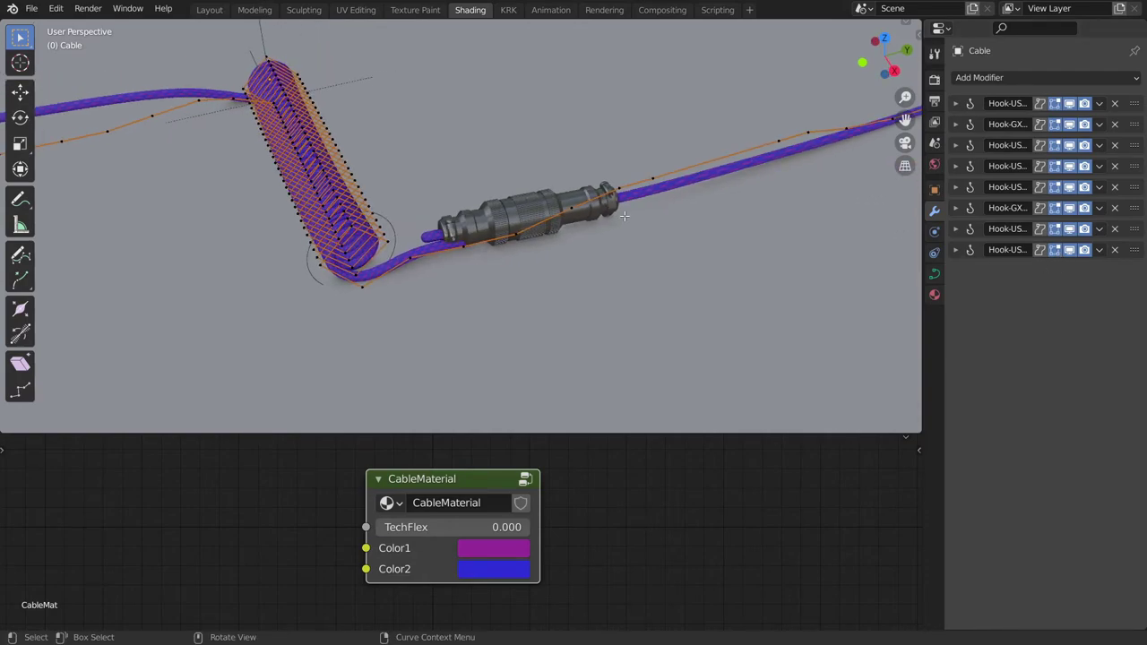
Try deleting the cable curve's control points where it overlaps the coil-side end of the GX connector
middle_drag(548, 235, 469, 252)
drag(483, 255, 484, 254)
middle_drag(631, 256, 591, 217)
scroll(591, 216, up, 5)
scroll(592, 217, down, 3)
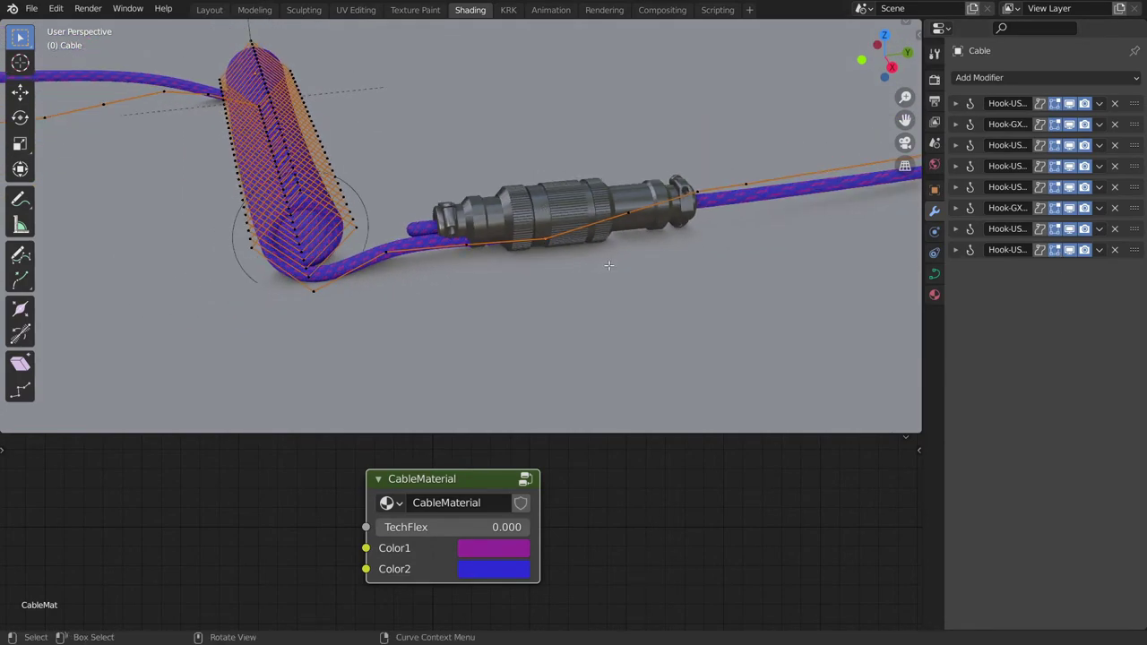
middle_drag(608, 265, 504, 214)
key(x)
click(599, 224)
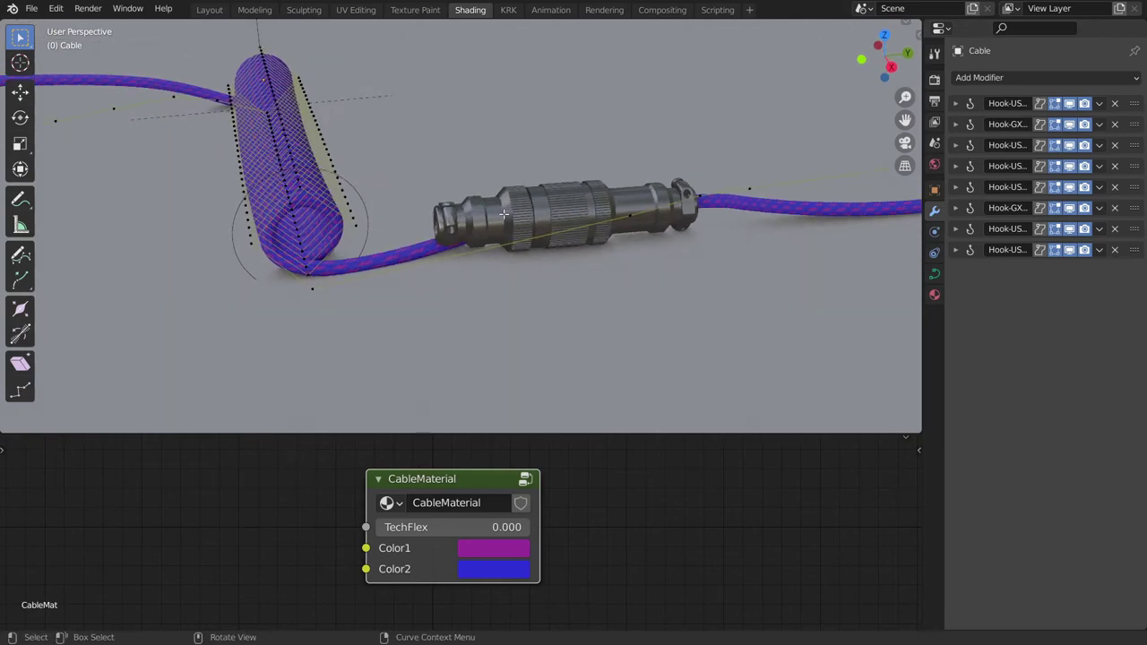
Revert the Hook modifiers' edit-mode display and return to Edit Mode on the cable curve
middle_drag(585, 218, 627, 221)
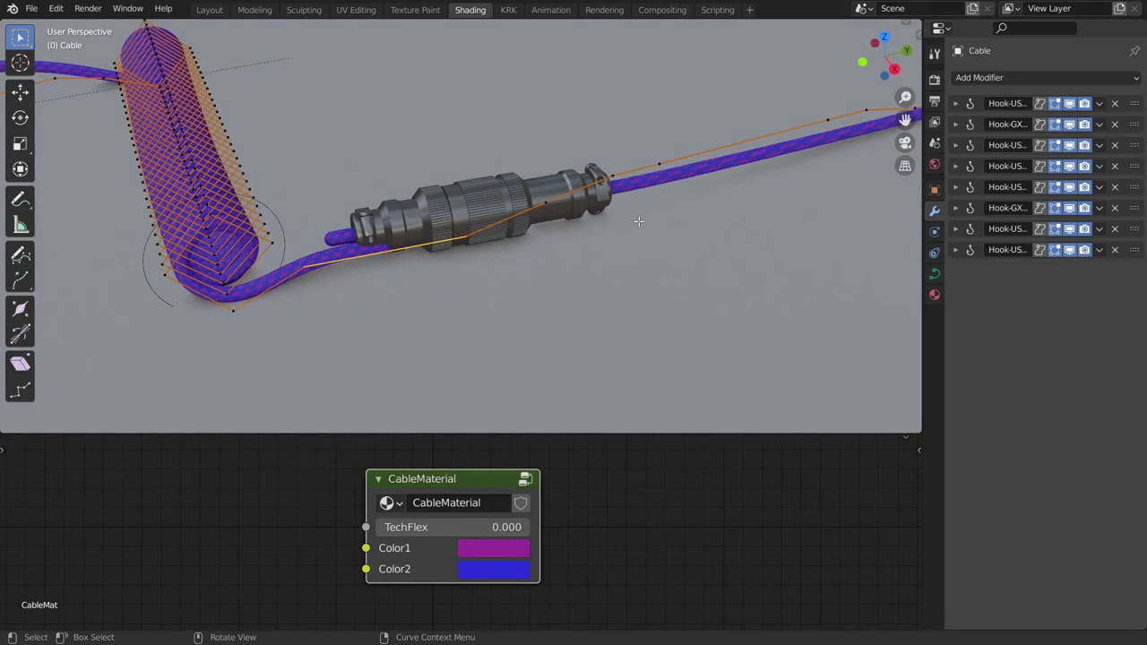
key(Tab)
key(Tab)
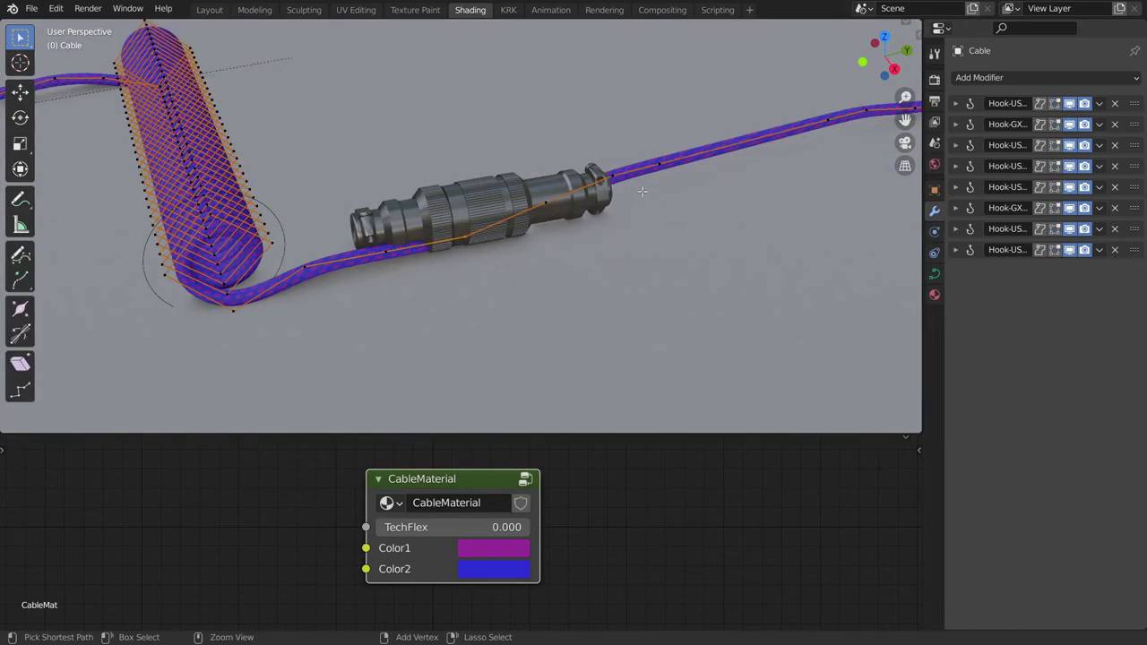